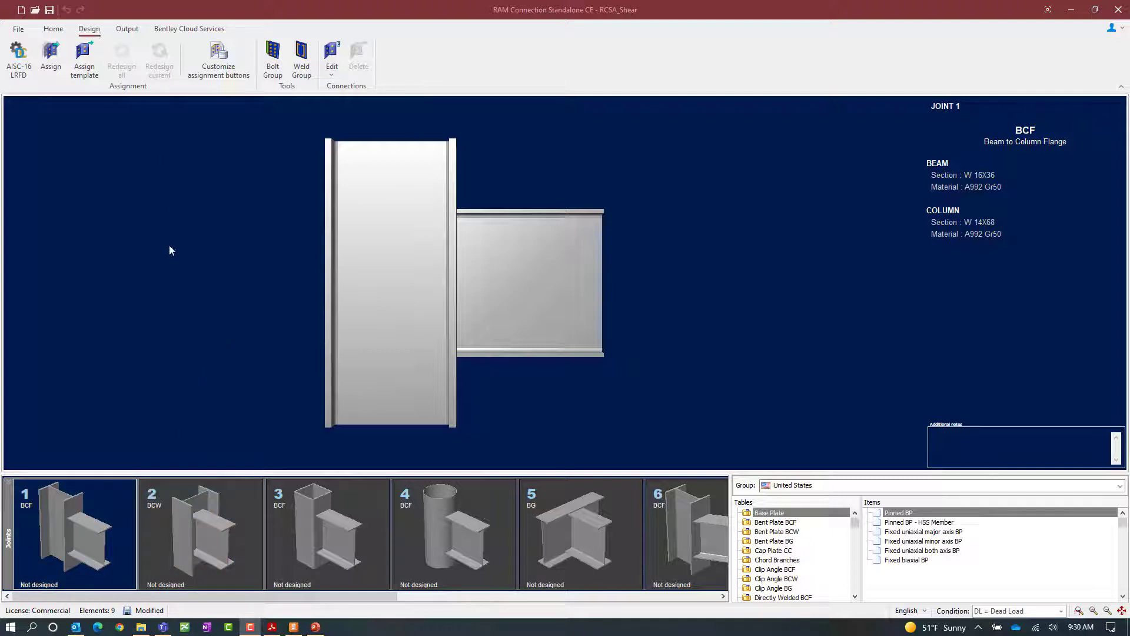
Assign the basic single plate (SP) shear connection to joint 1, the beam-to-column-flange joint.
click(52, 63)
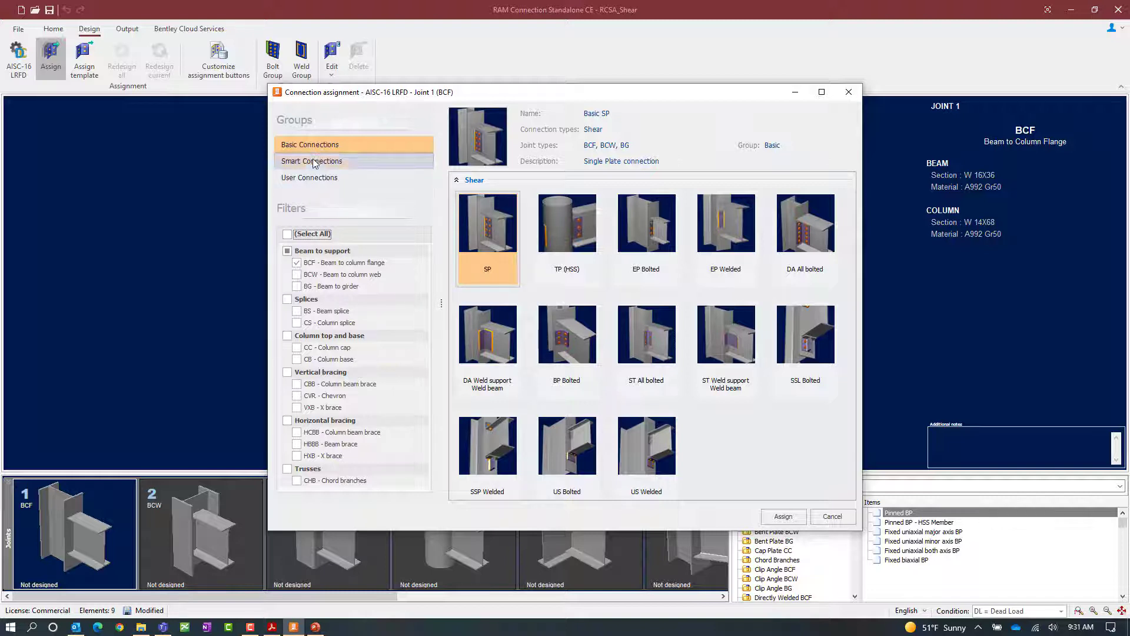
click(314, 161)
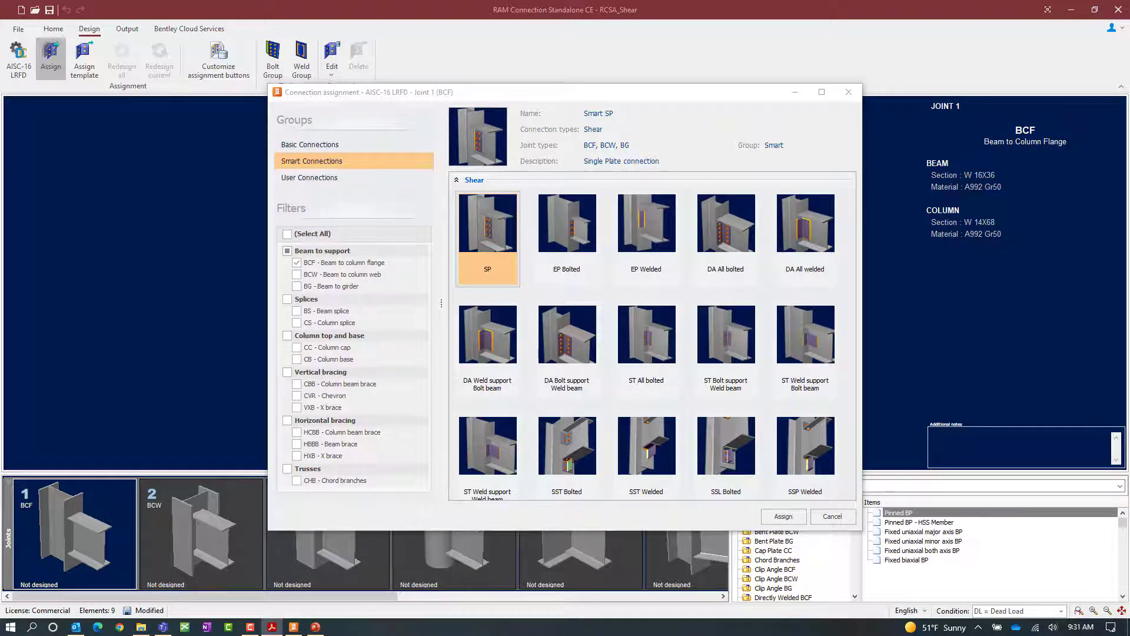
click(334, 147)
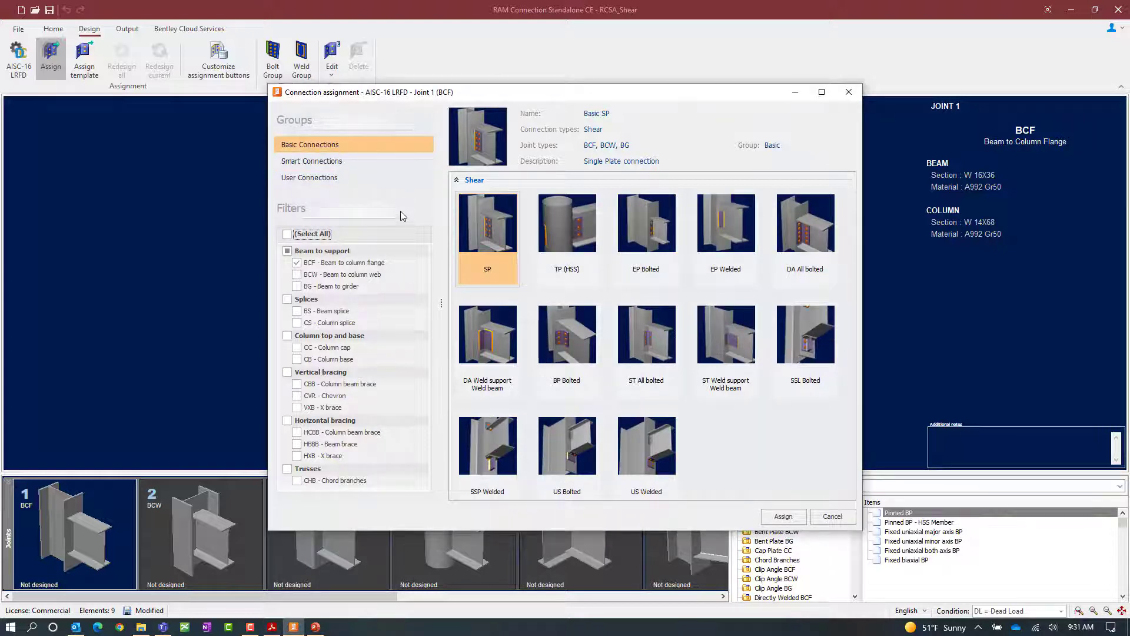
click(478, 236)
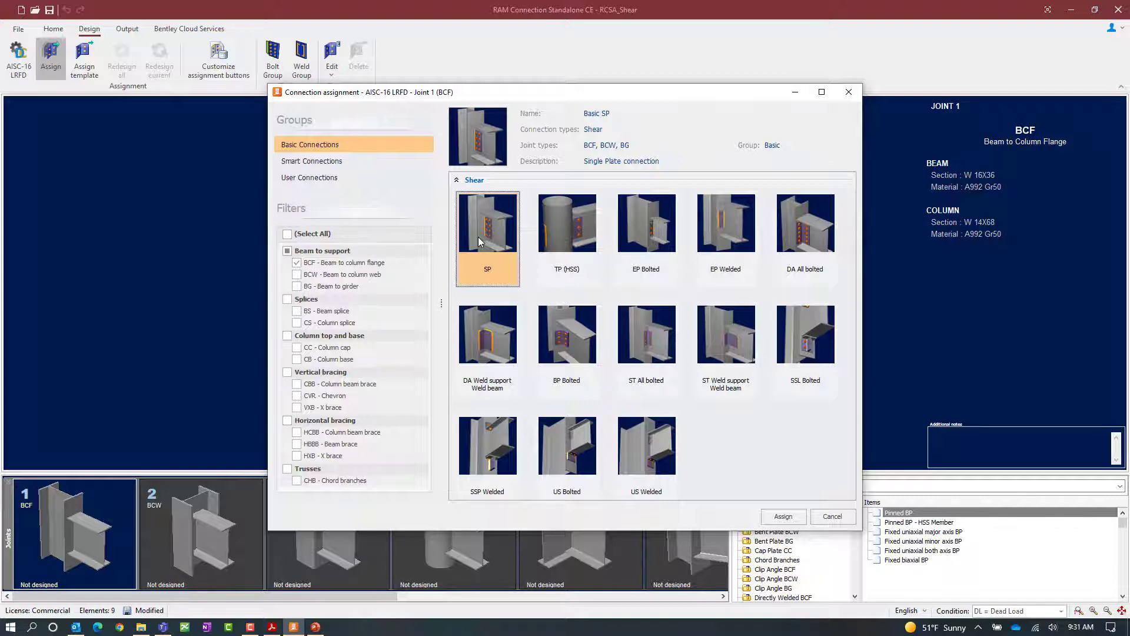
click(781, 518)
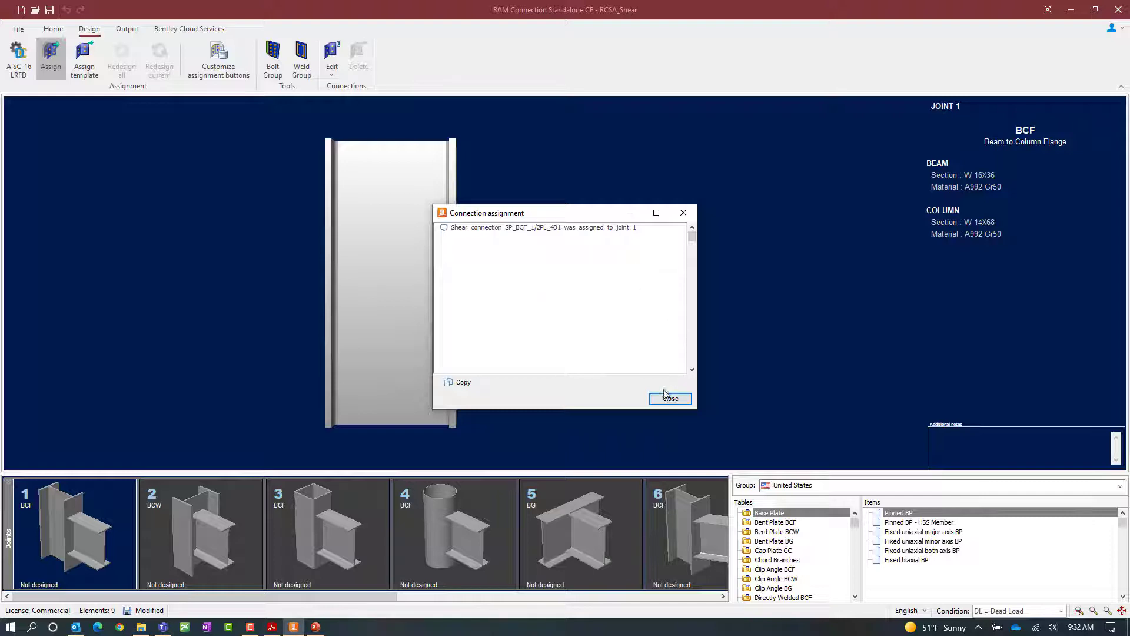
click(654, 401)
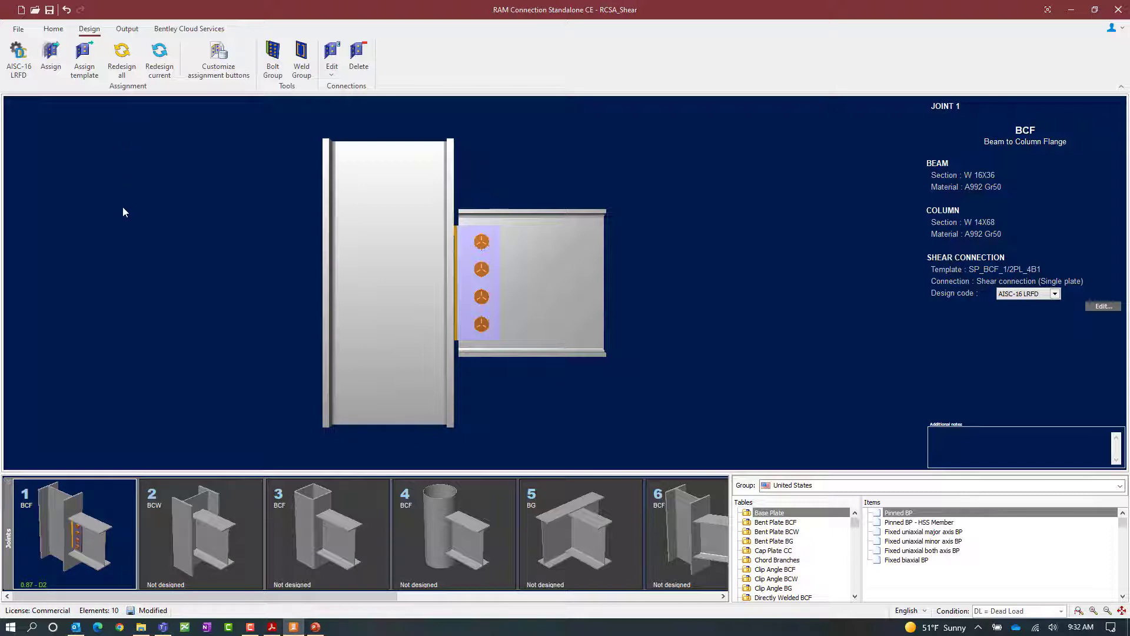
Open joint 1's shear connection for editing in the Connection Pad.
click(55, 30)
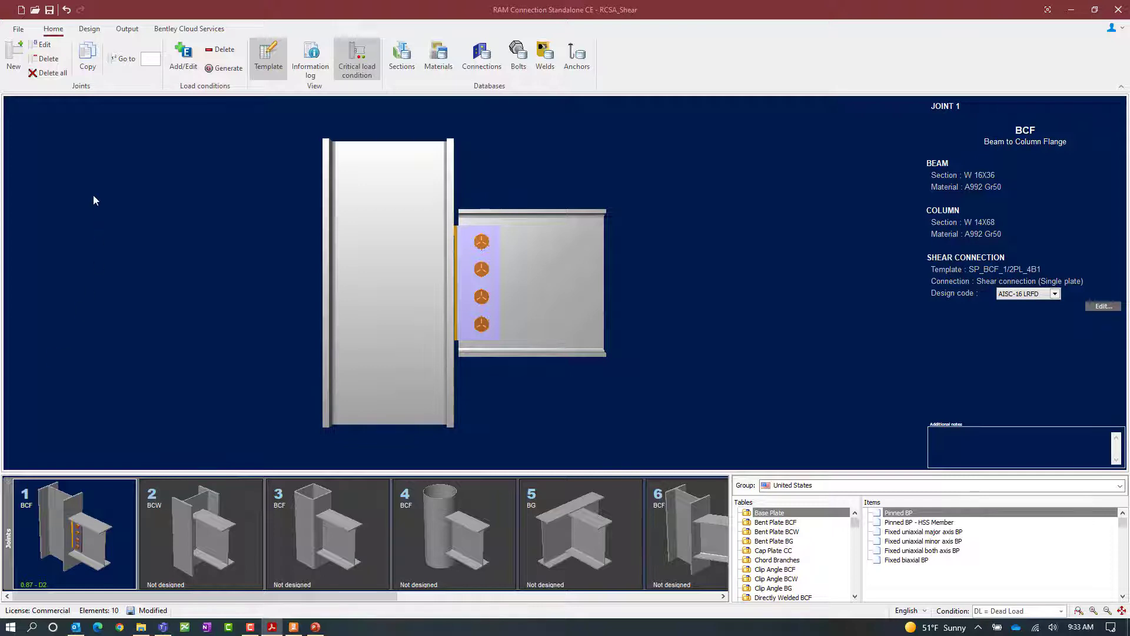
click(88, 30)
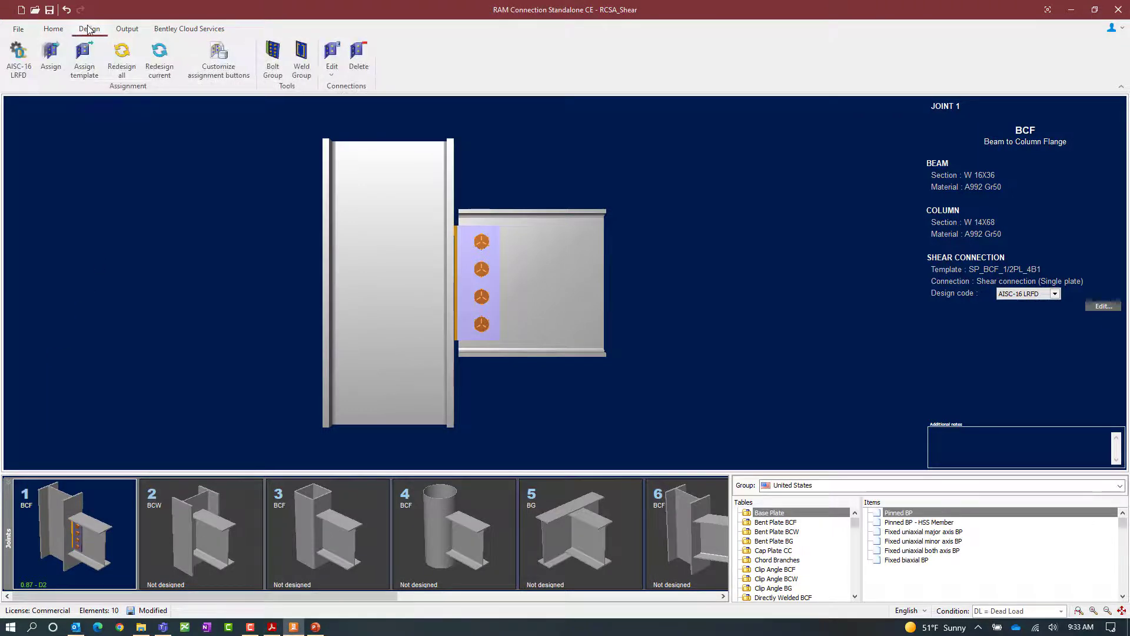
click(333, 70)
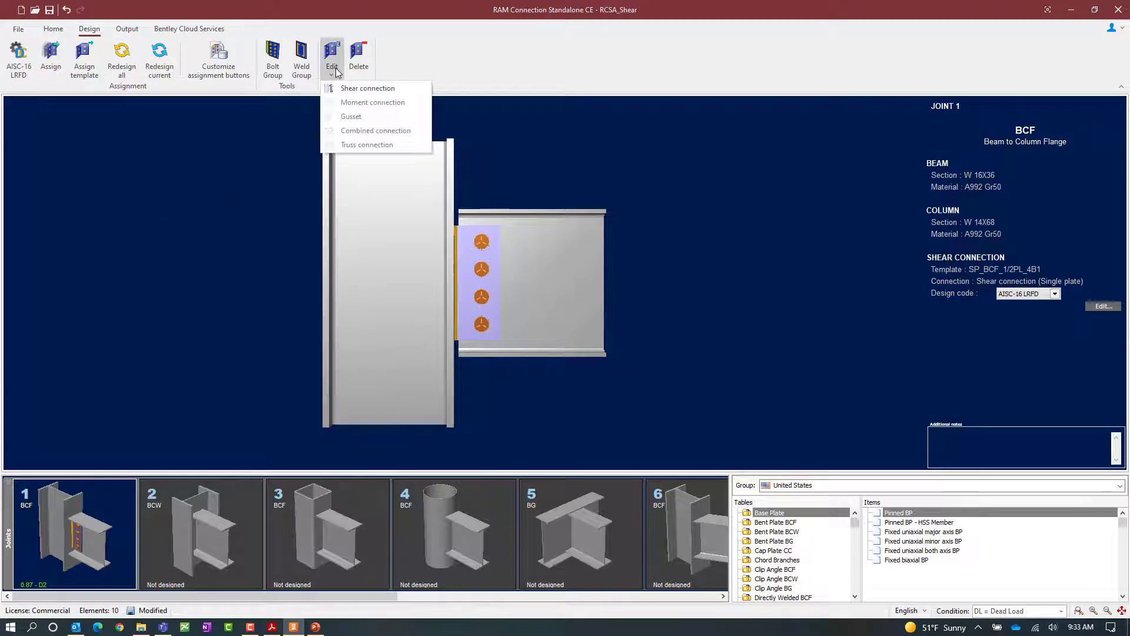
click(357, 90)
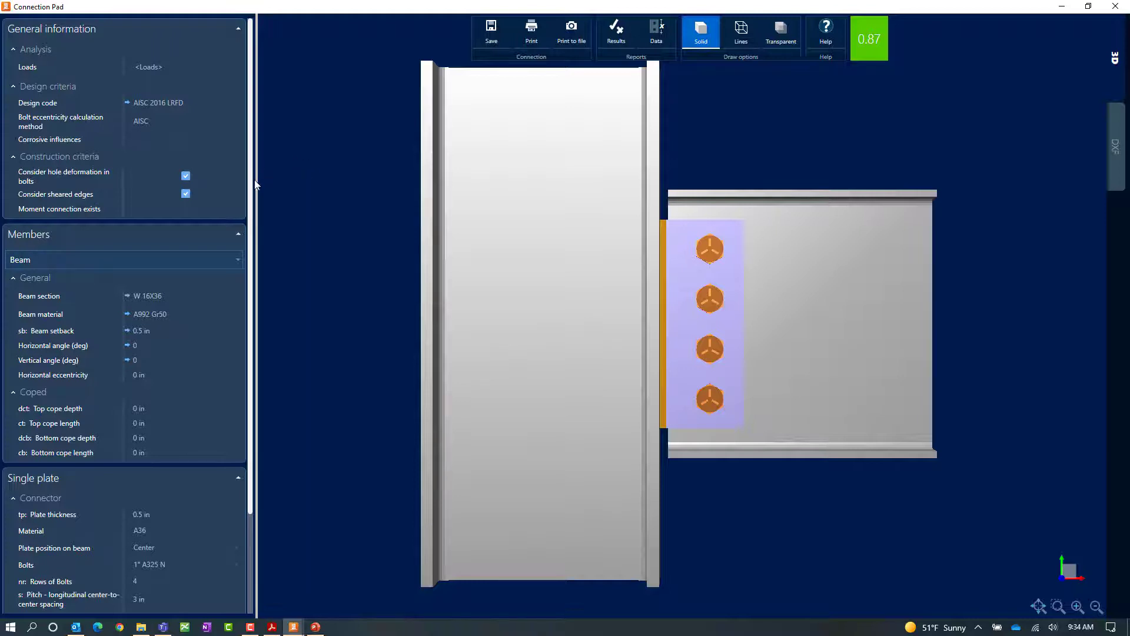
Change the single plate's bolts to 3/4" A325 N.
mouse_move(251, 188)
mouse_down()
mouse_move(251, 301)
mouse_move(252, 182)
mouse_up()
scroll(184, 467, down, 2)
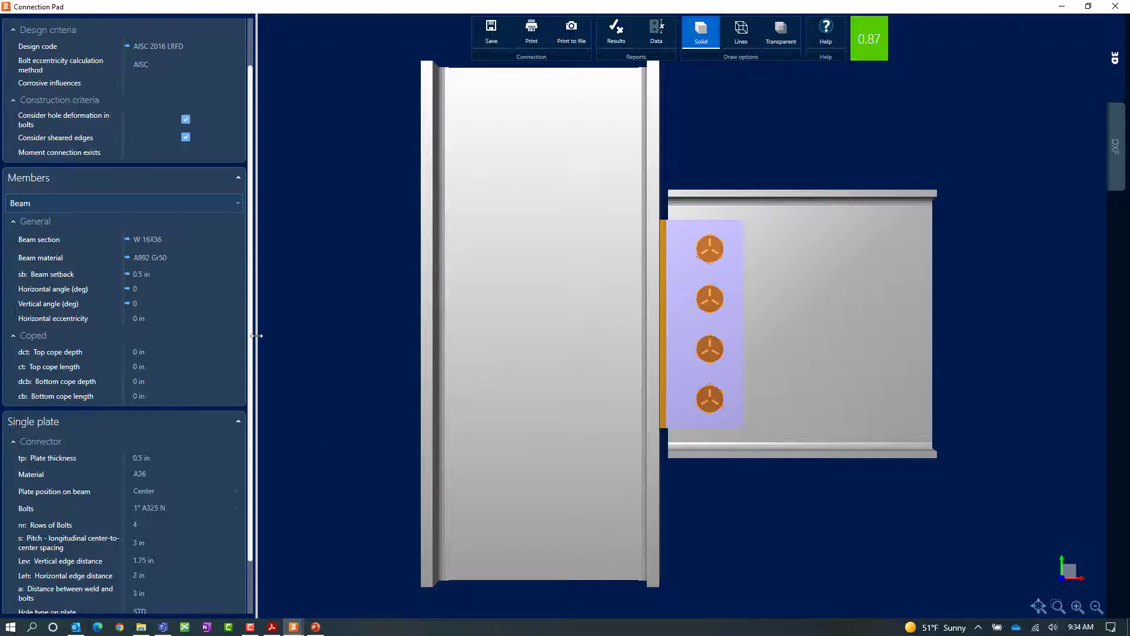
drag(252, 340, 269, 439)
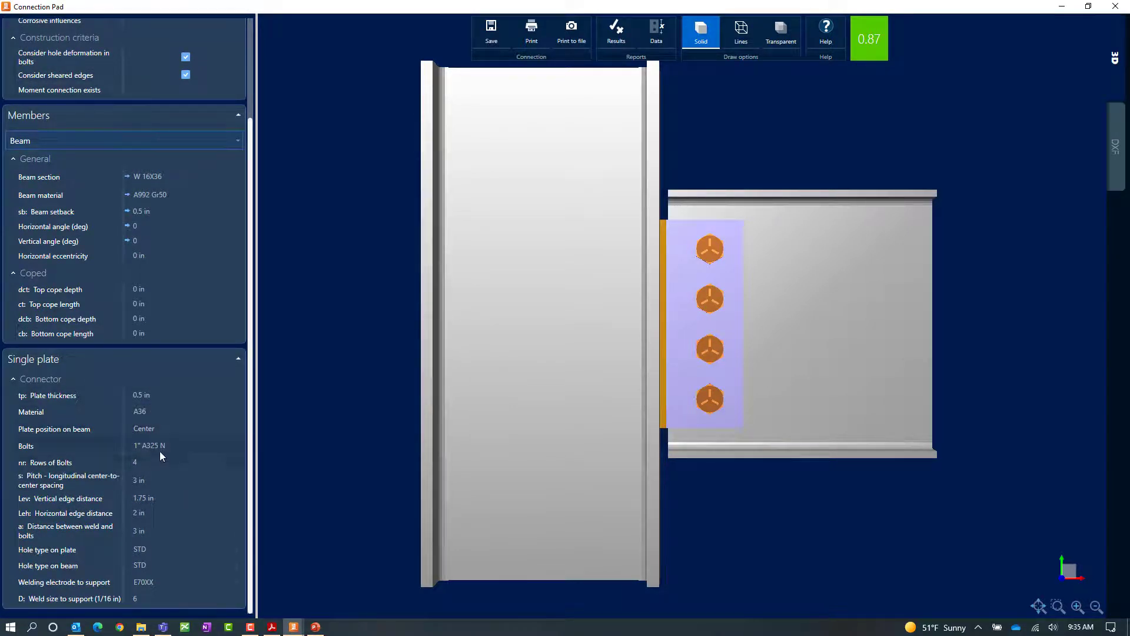
click(225, 445)
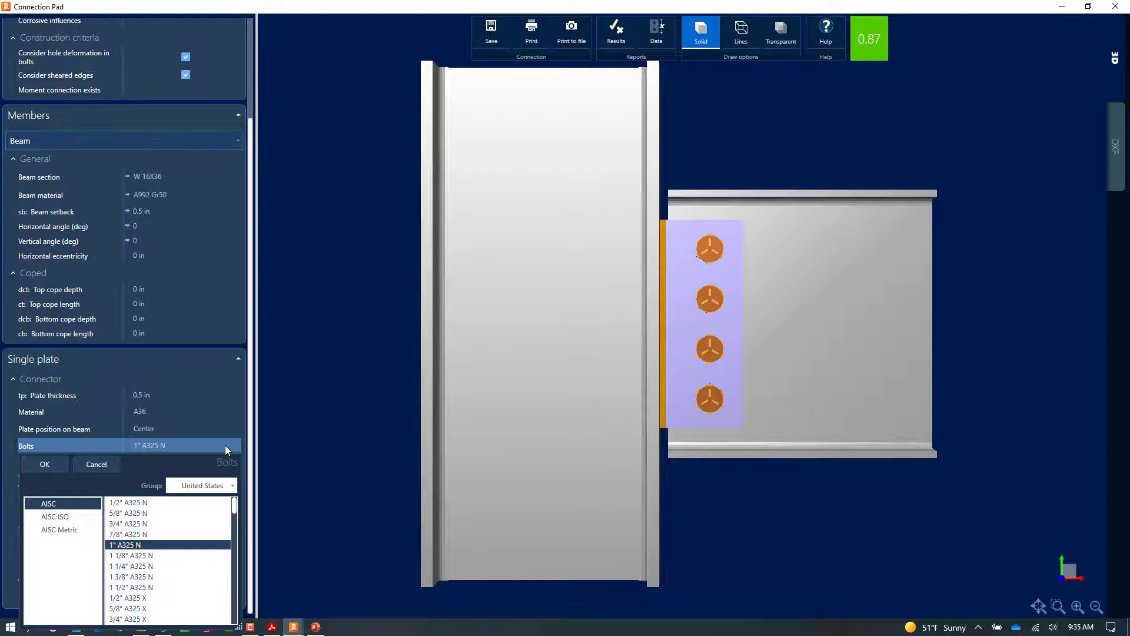
click(130, 526)
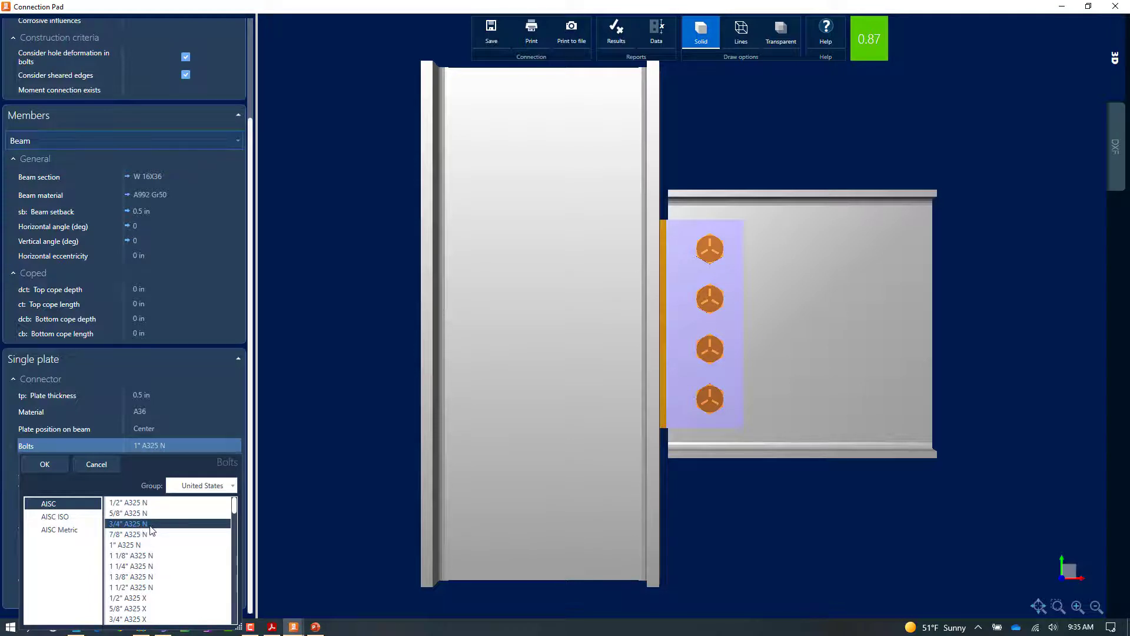
click(213, 486)
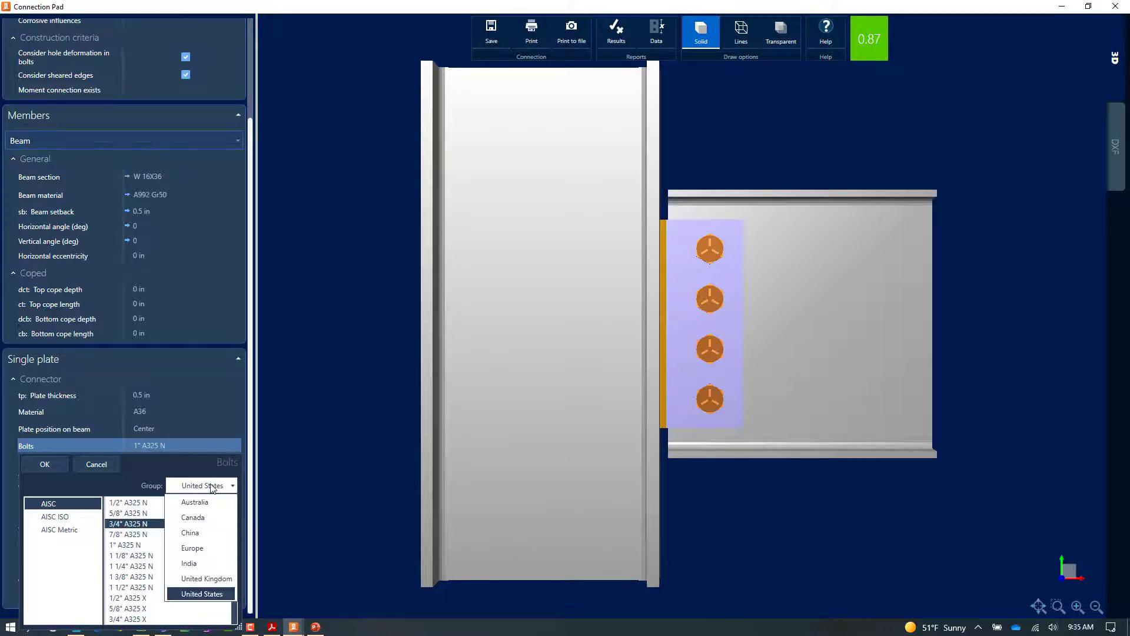
click(213, 486)
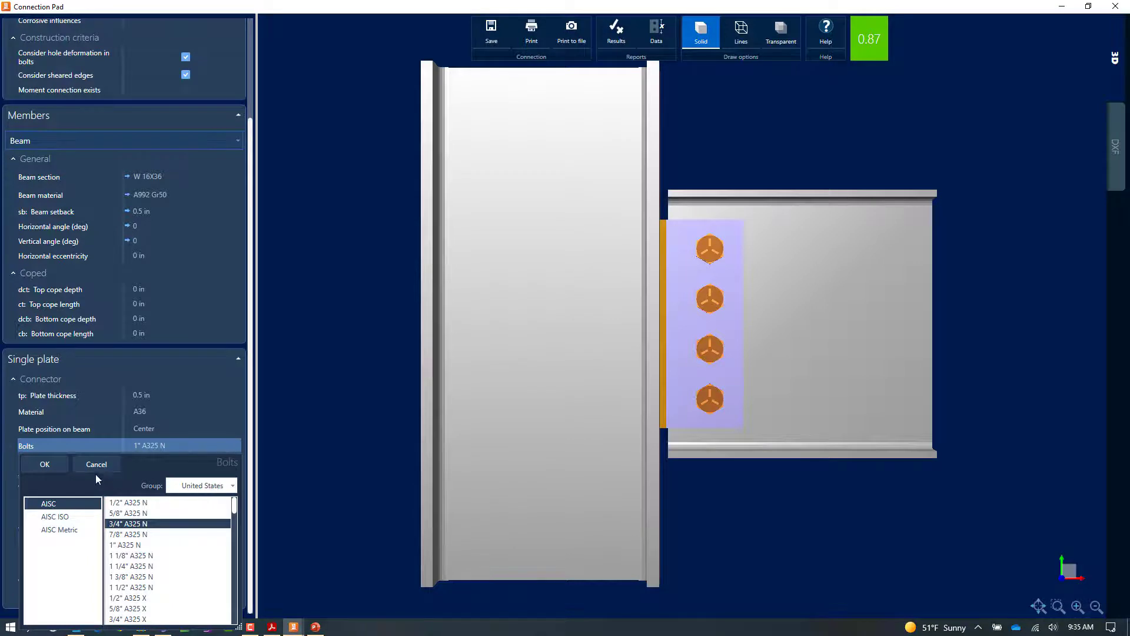
click(44, 465)
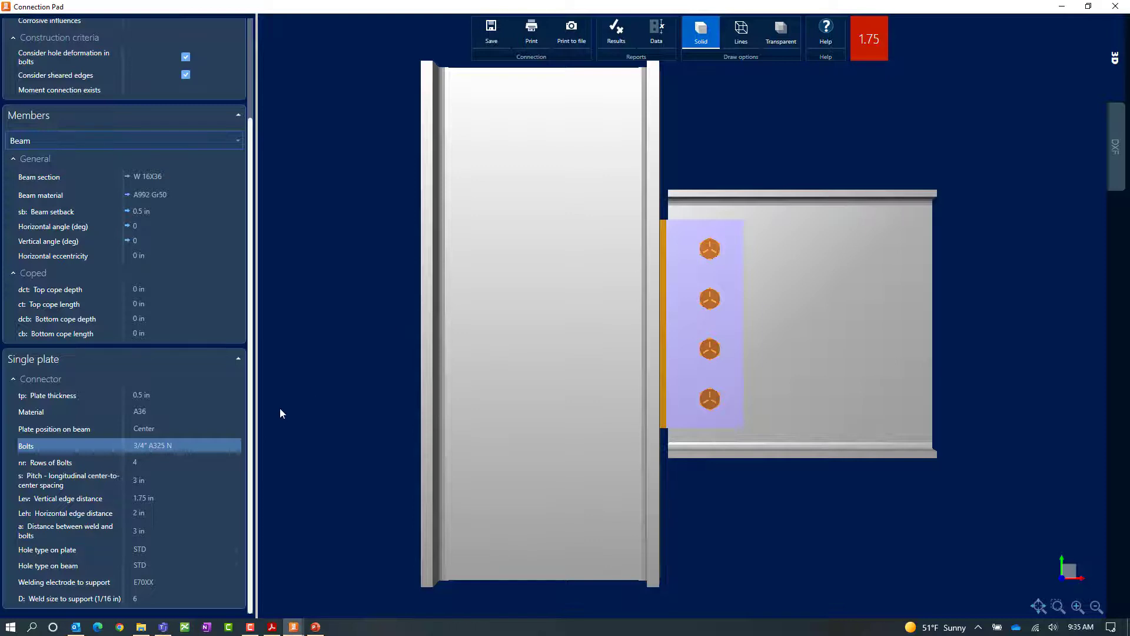
Set the single plate's bolts back to 1" A325 N.
click(188, 448)
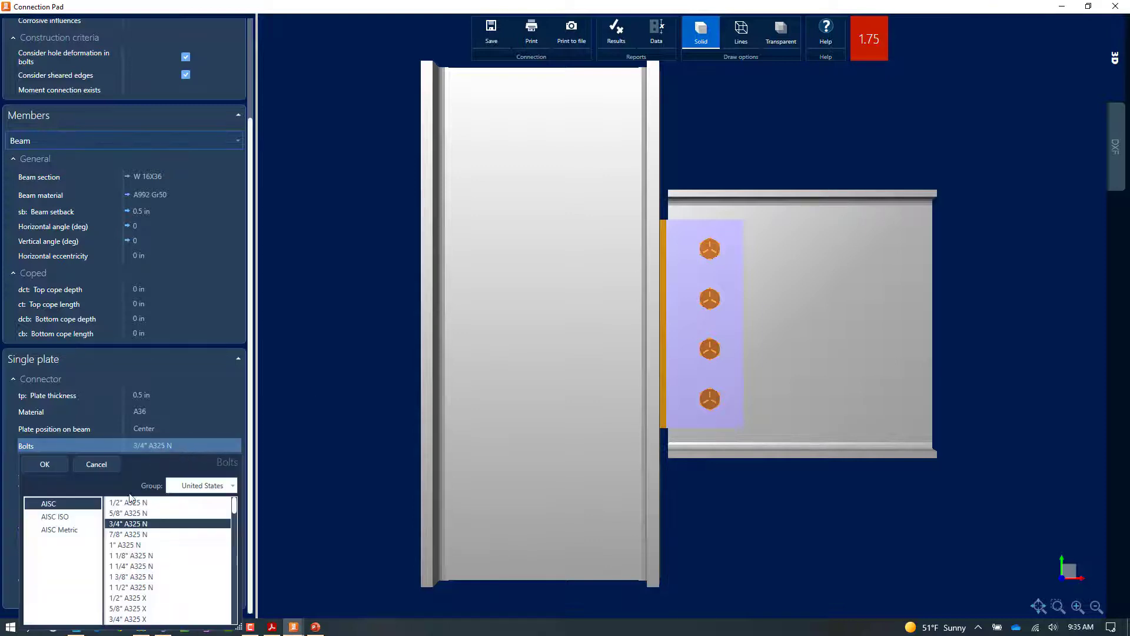
click(134, 546)
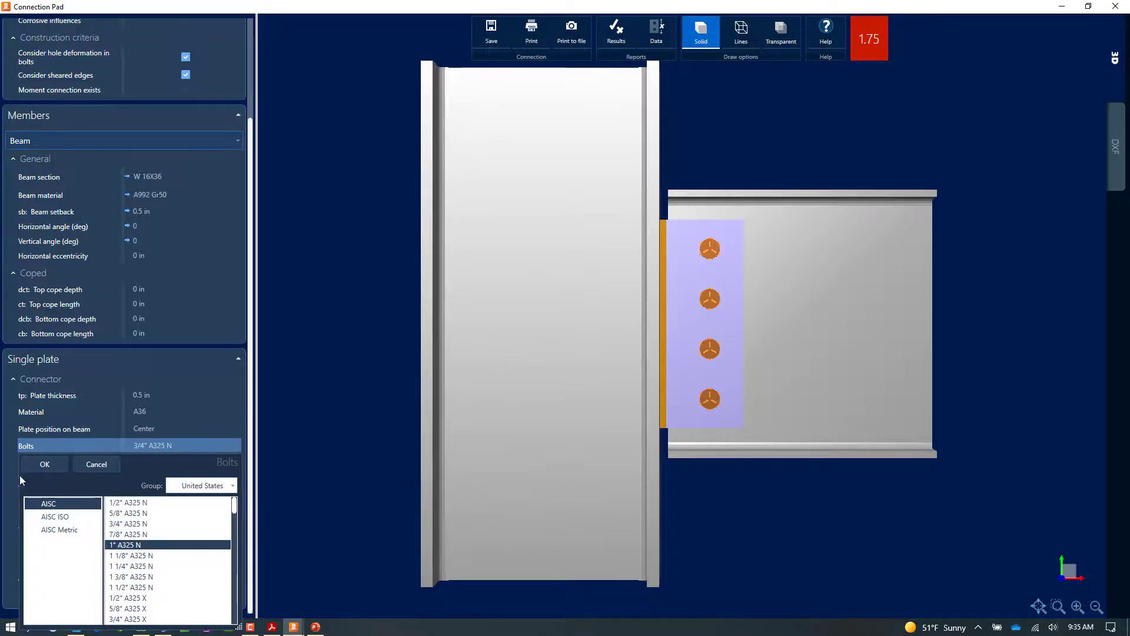
click(45, 464)
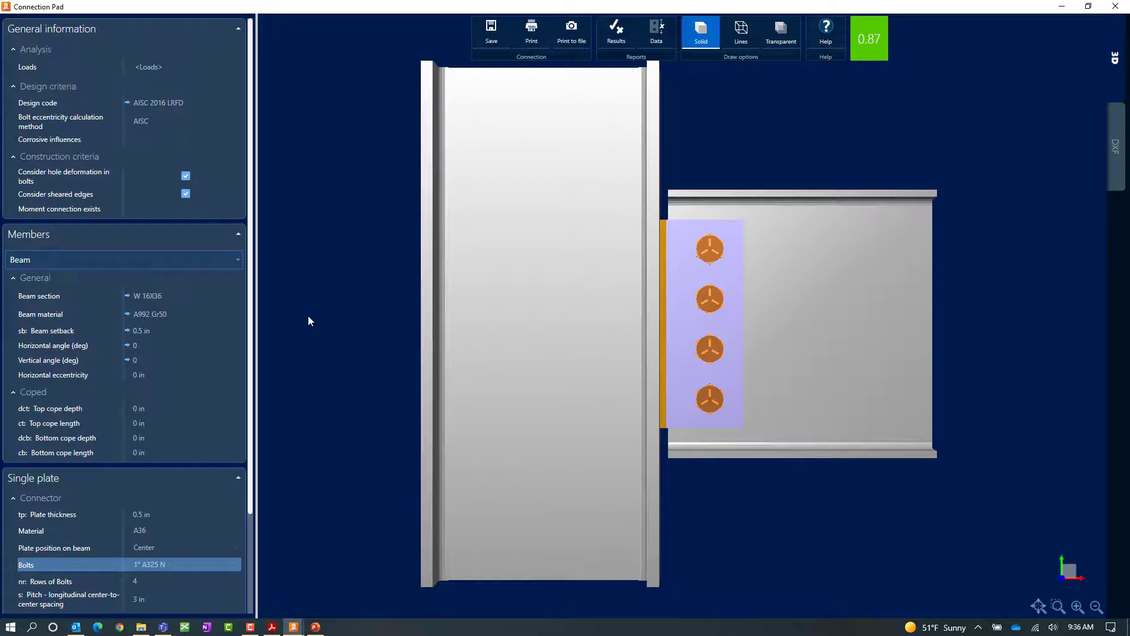
Review the connection's results report, including its formulas, and close it.
click(616, 28)
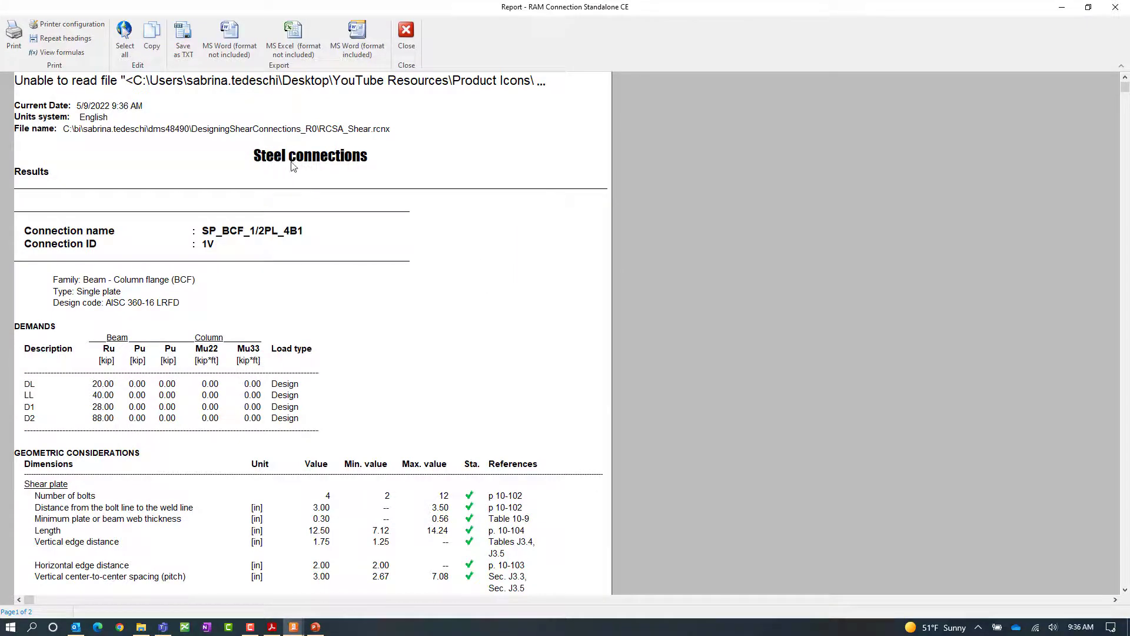
scroll(442, 297, down, 6)
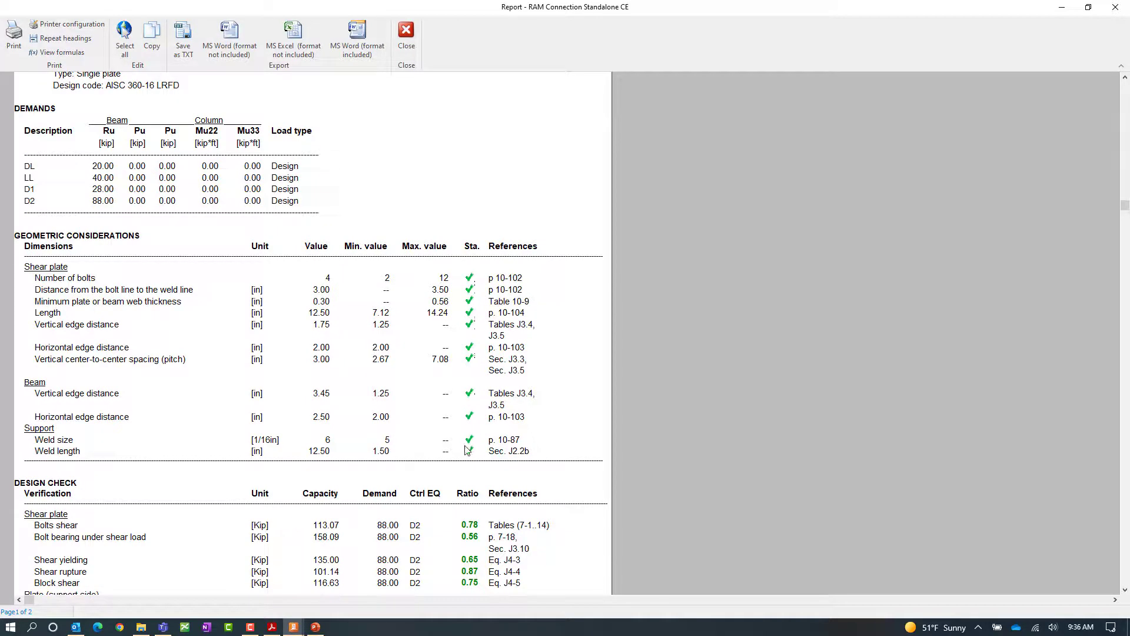
scroll(468, 453, down, 3)
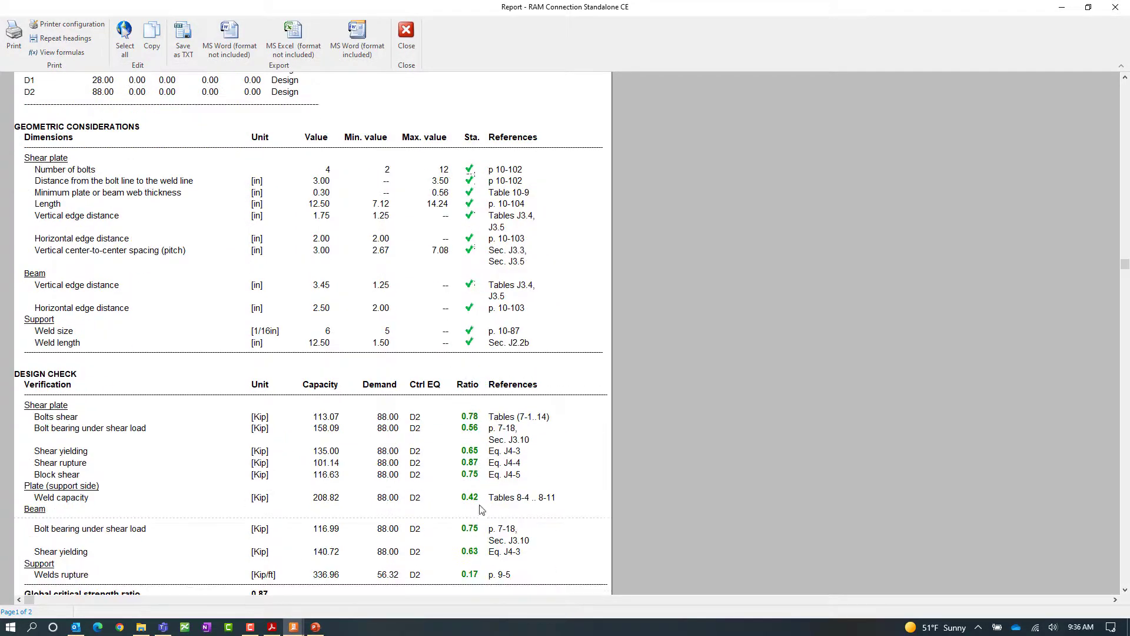
scroll(505, 564, down, 3)
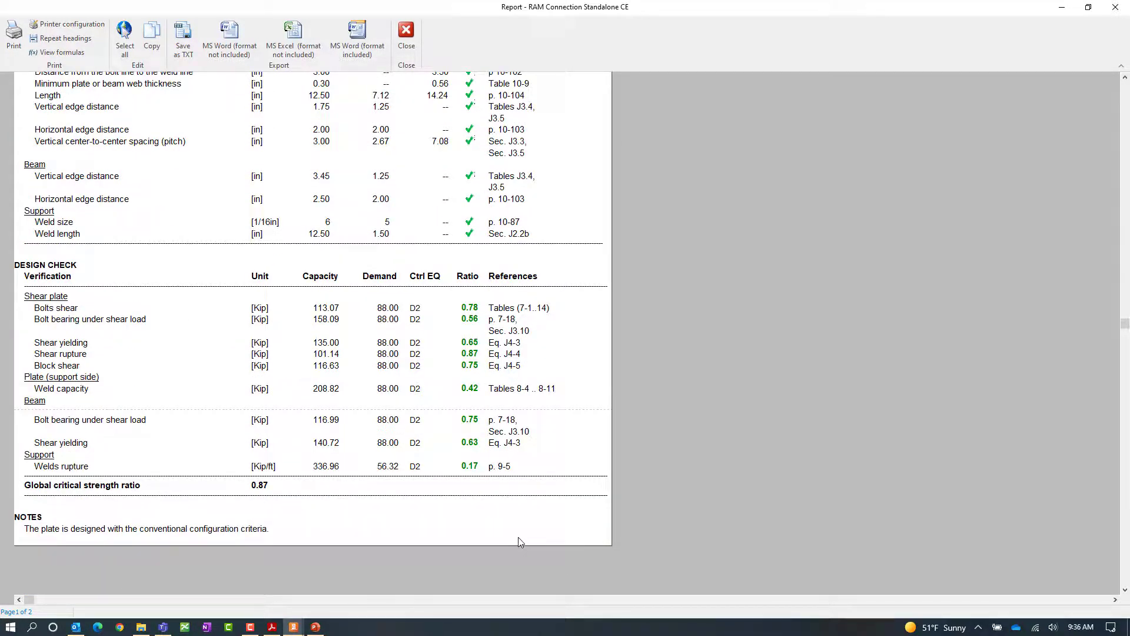
click(61, 53)
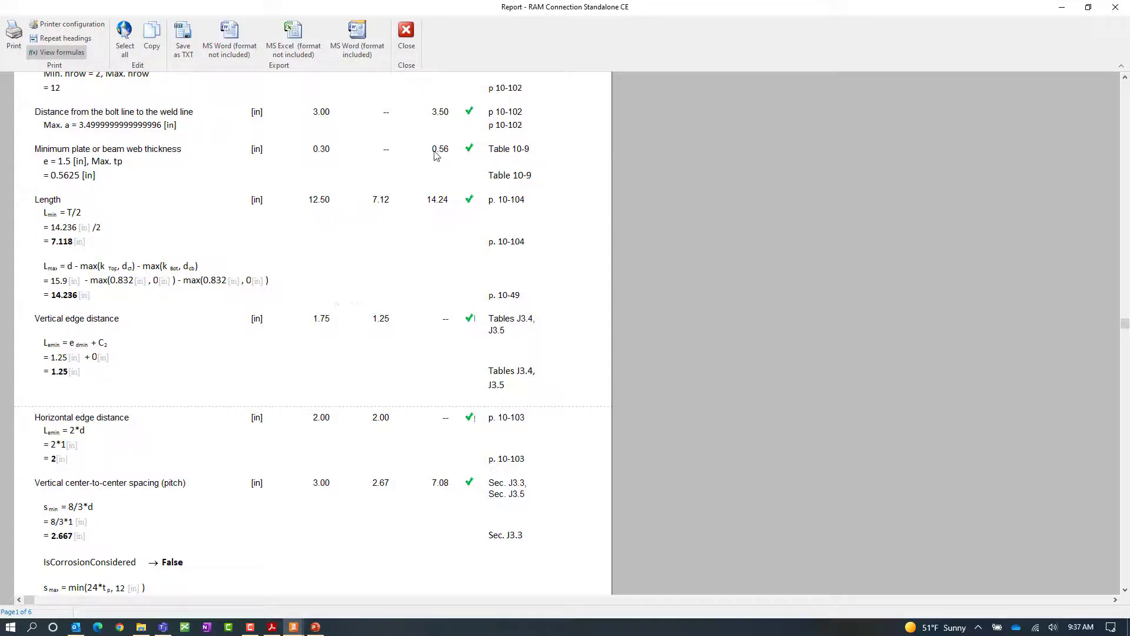
click(406, 36)
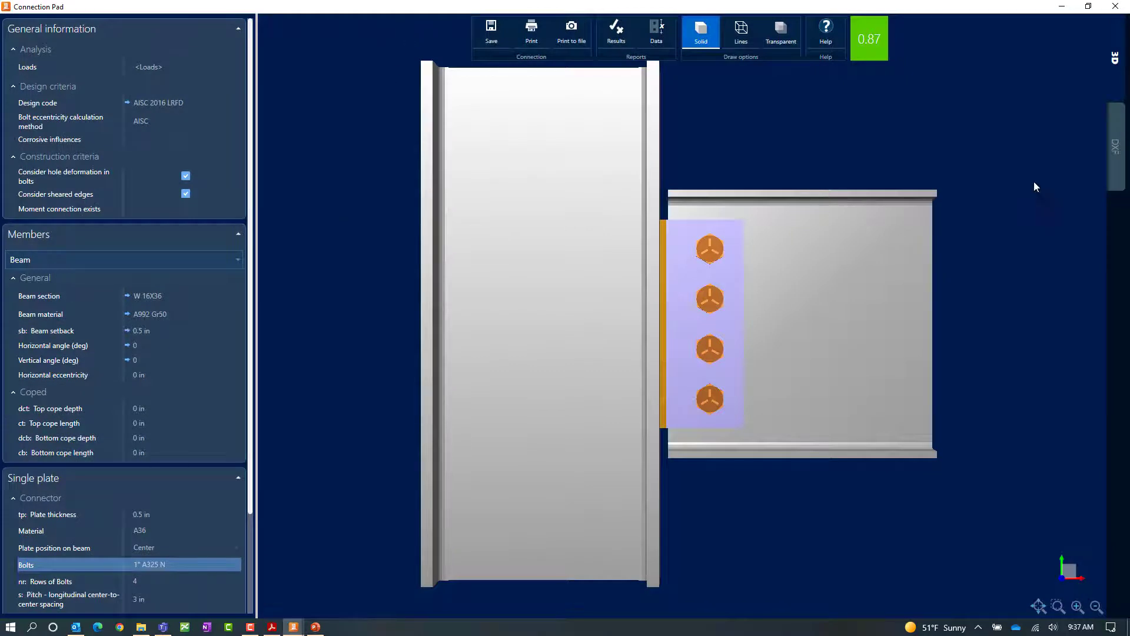
View the connection's DXF drawings, then close the Connection Pad.
click(1115, 144)
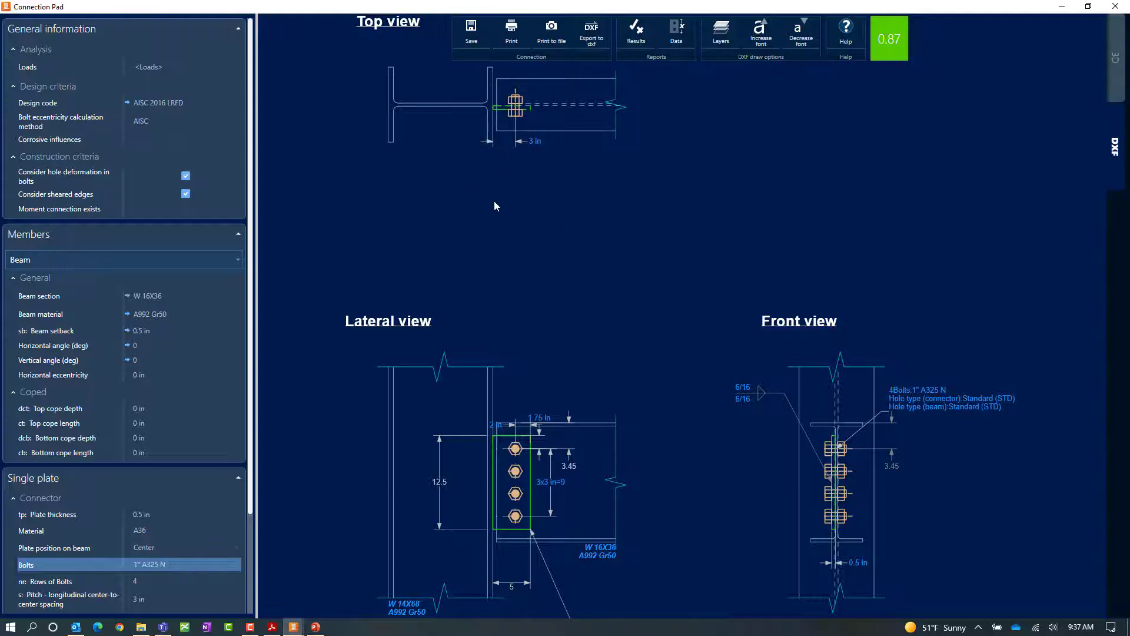
click(1115, 6)
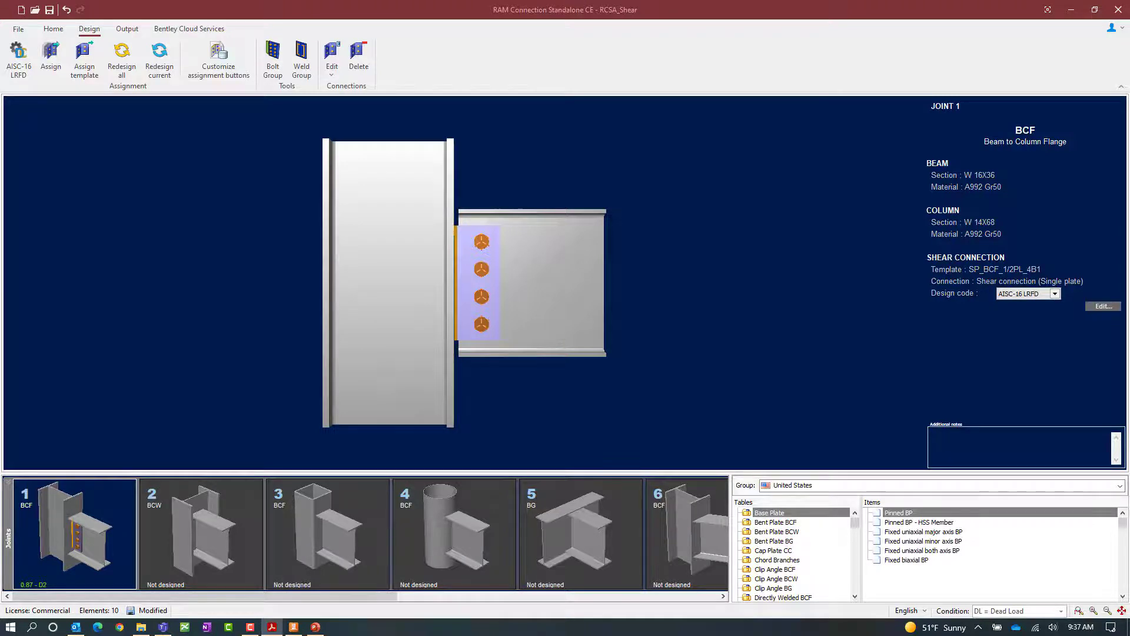
Assign the basic single plate (SP) shear connection to joint 5, the beam-to-girder joint.
click(567, 530)
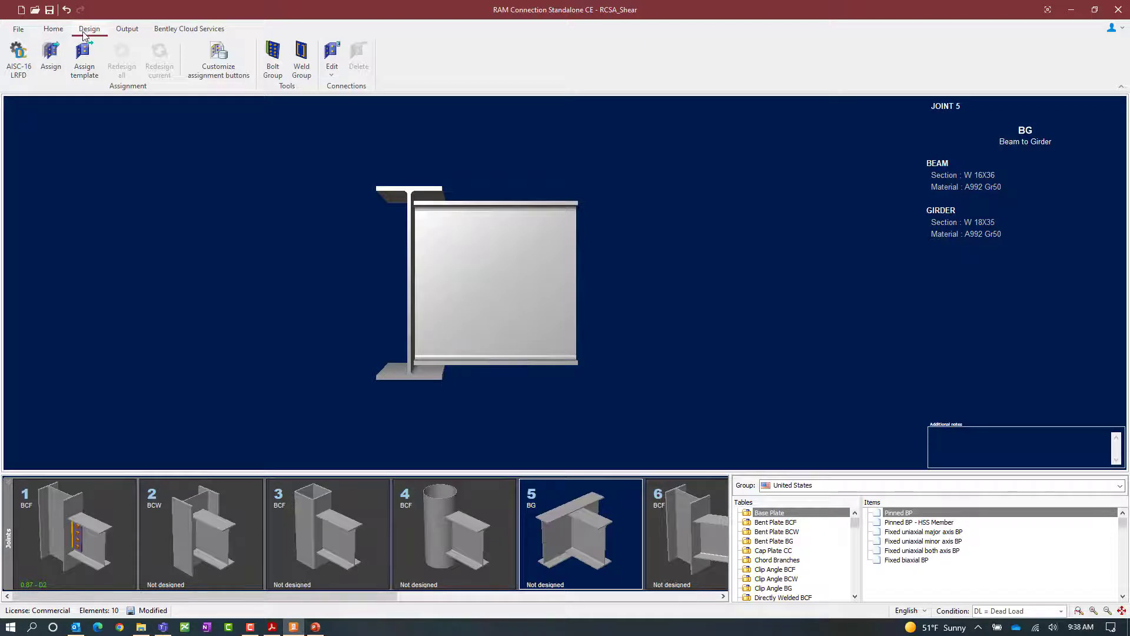
click(51, 59)
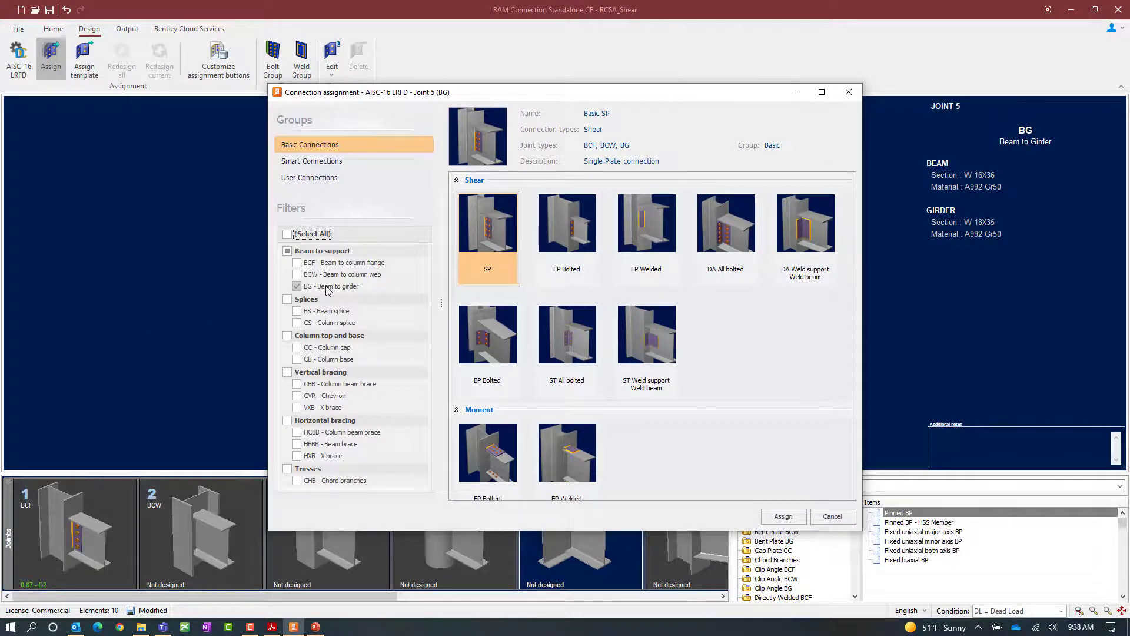
click(316, 161)
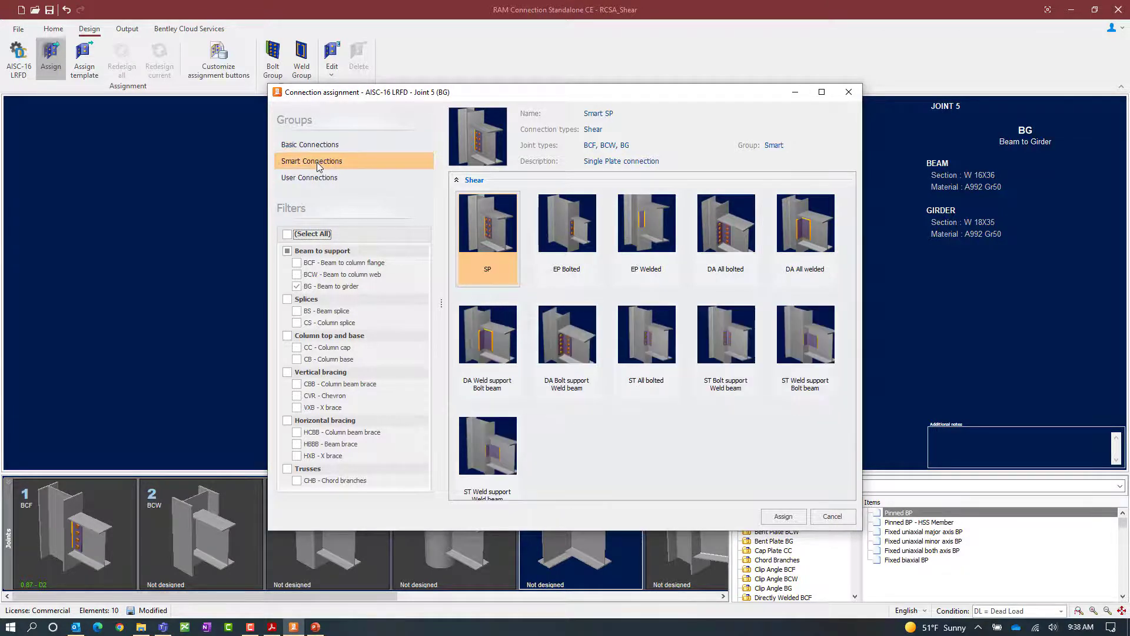
click(317, 145)
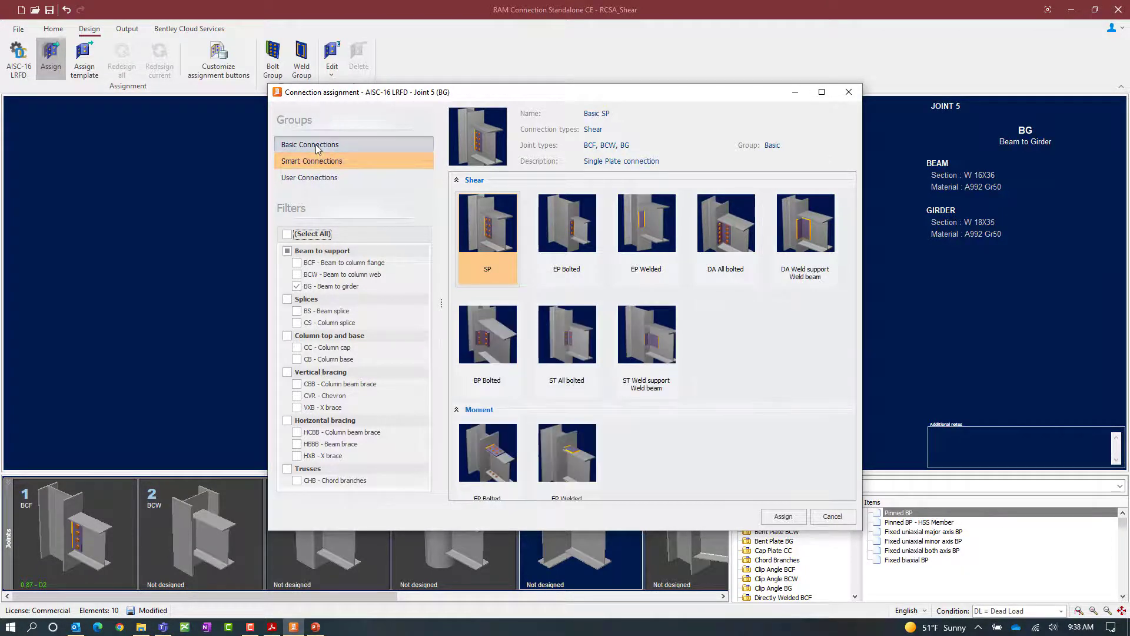
click(475, 249)
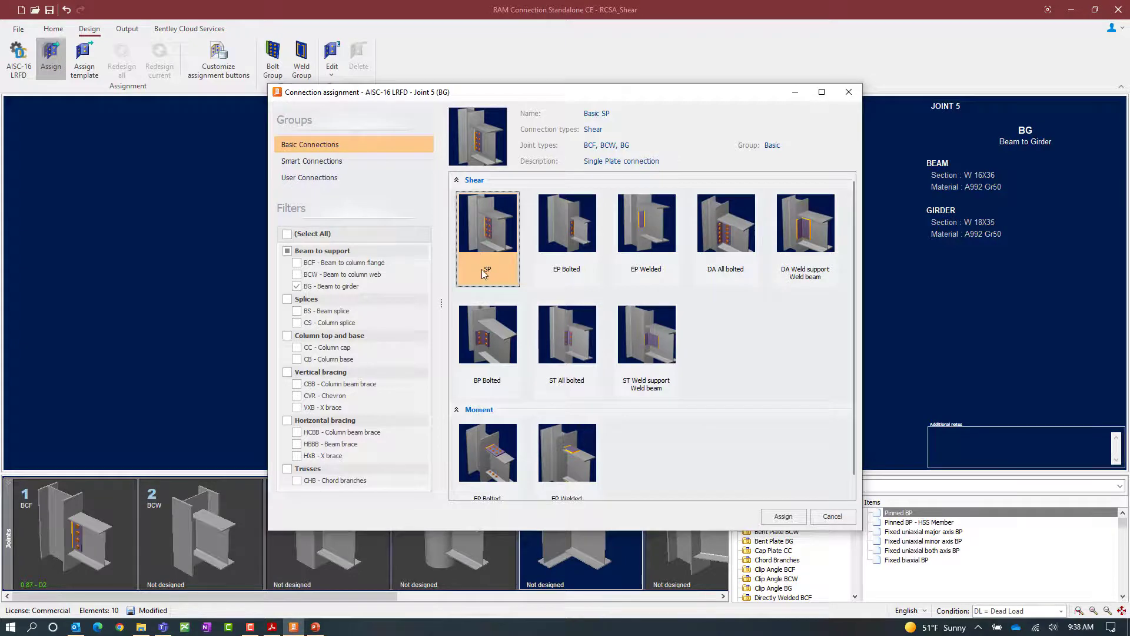
click(784, 516)
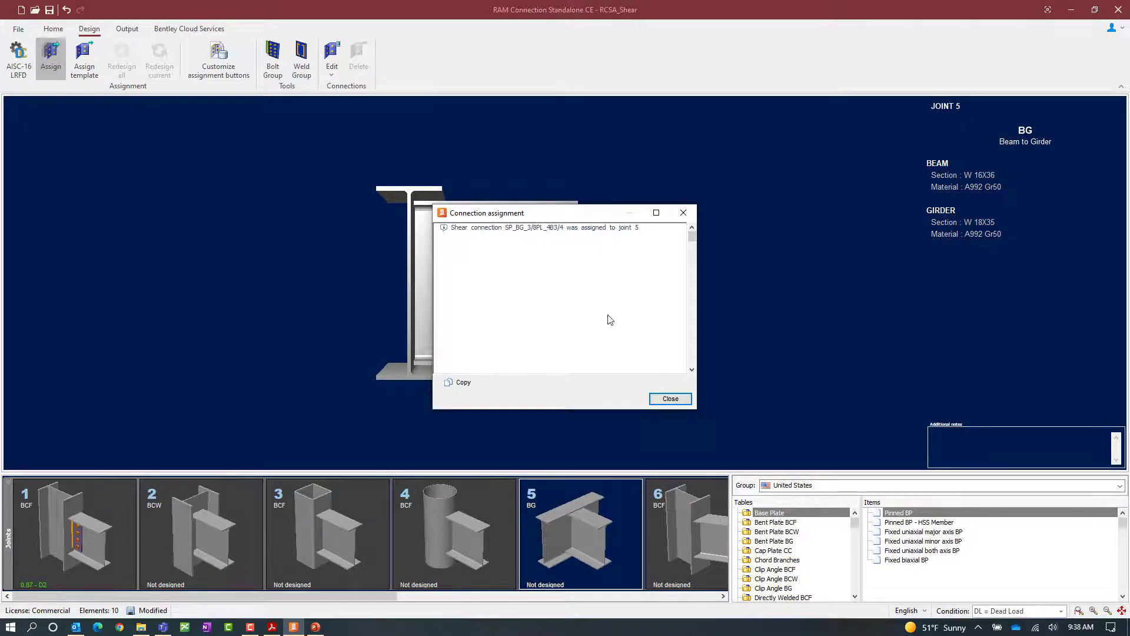
click(667, 399)
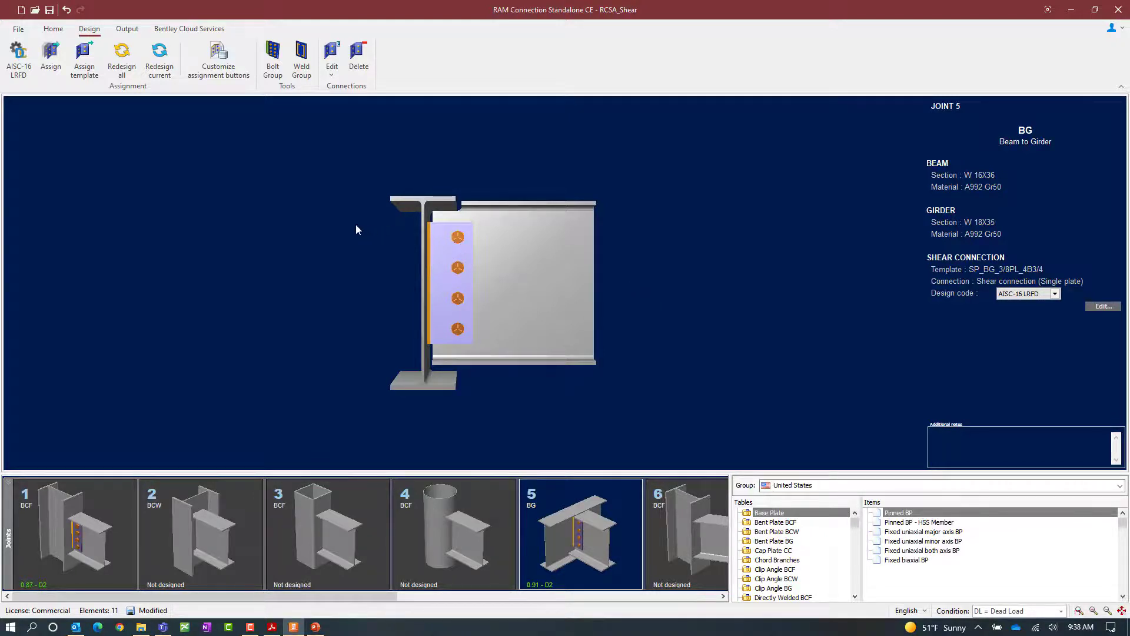
Open joint 5's single plate shear connection for editing in the Connection Pad.
click(329, 74)
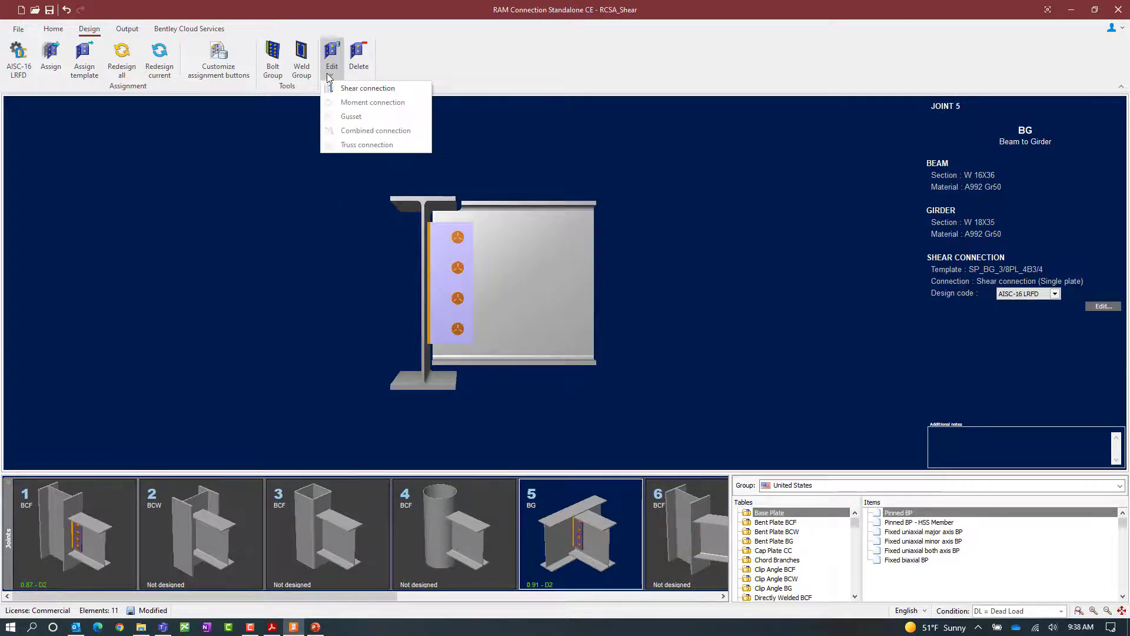
click(347, 88)
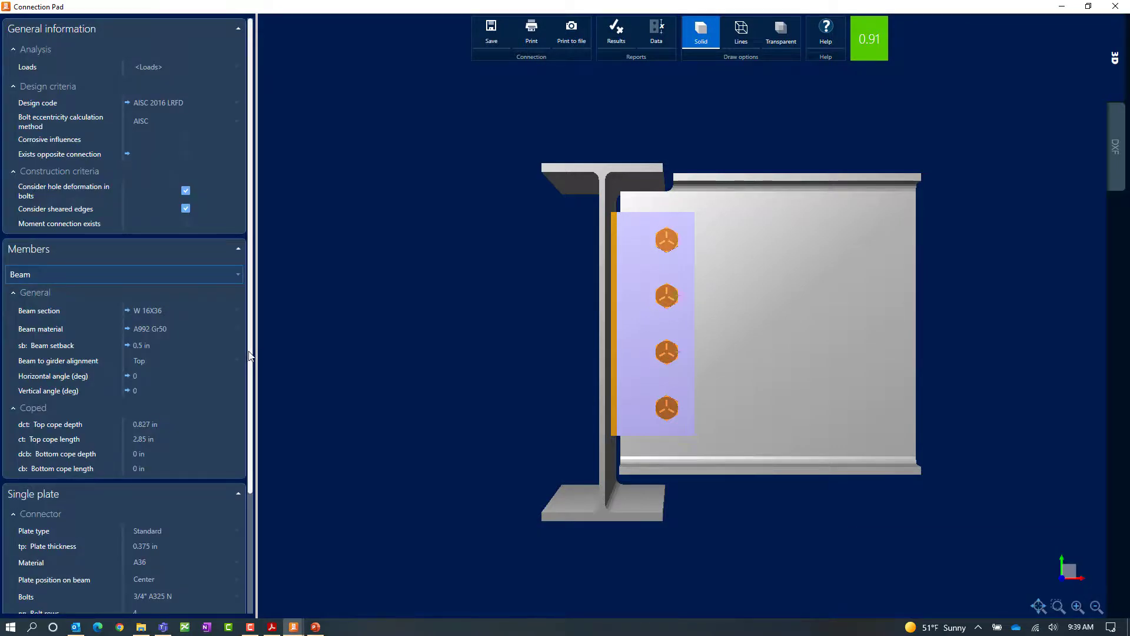
drag(248, 360, 238, 496)
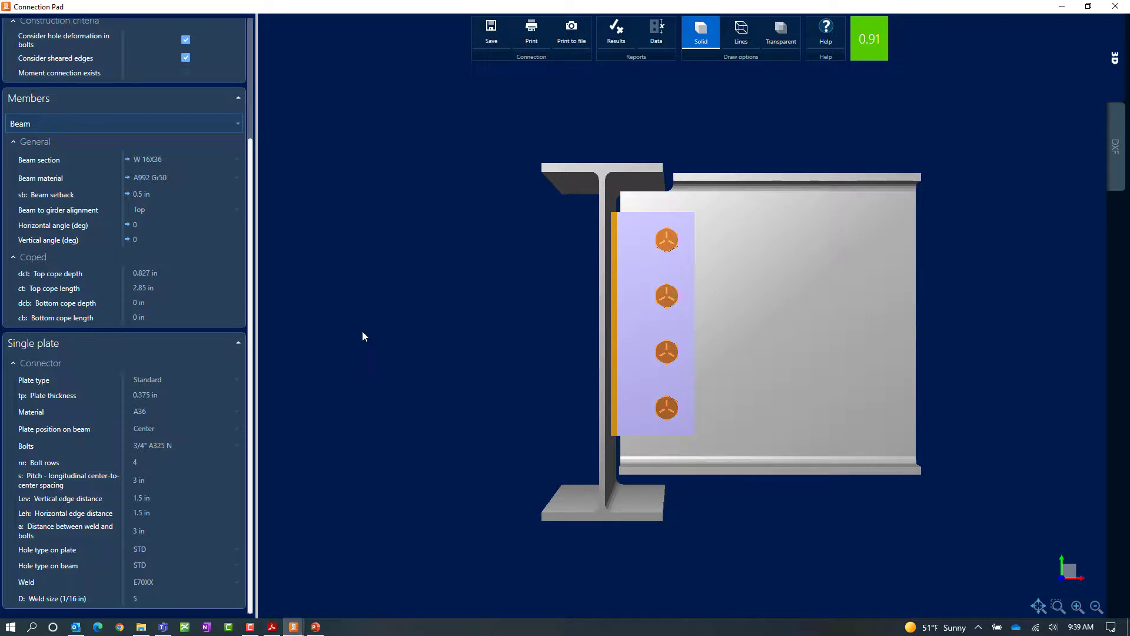
Set the beam-to-girder alignment to Centered, then undo that change.
click(173, 212)
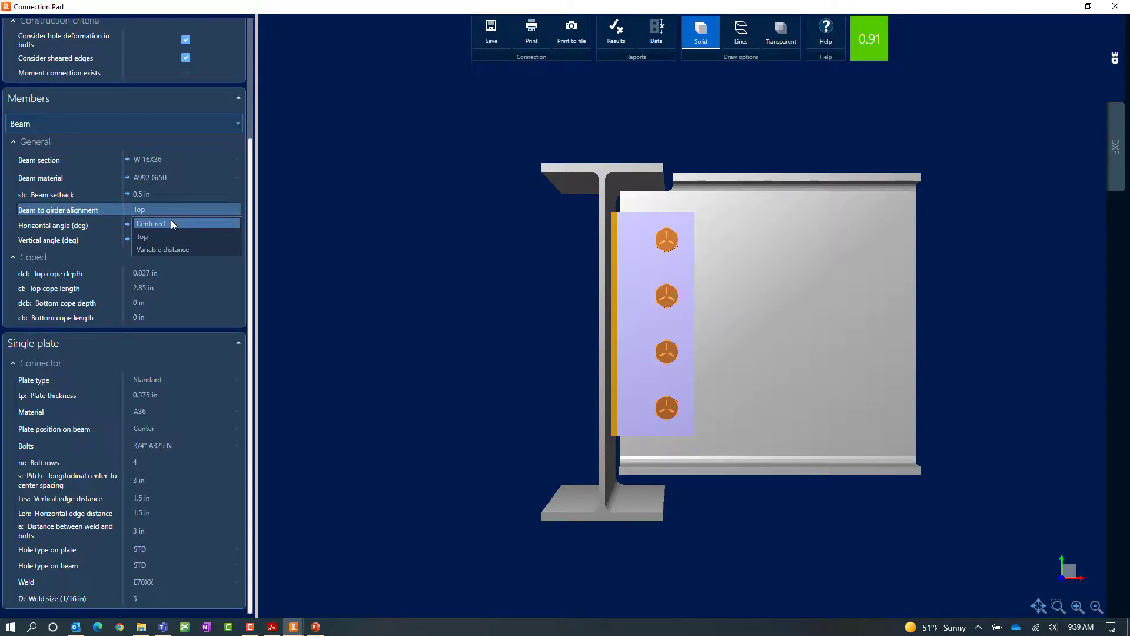
click(172, 223)
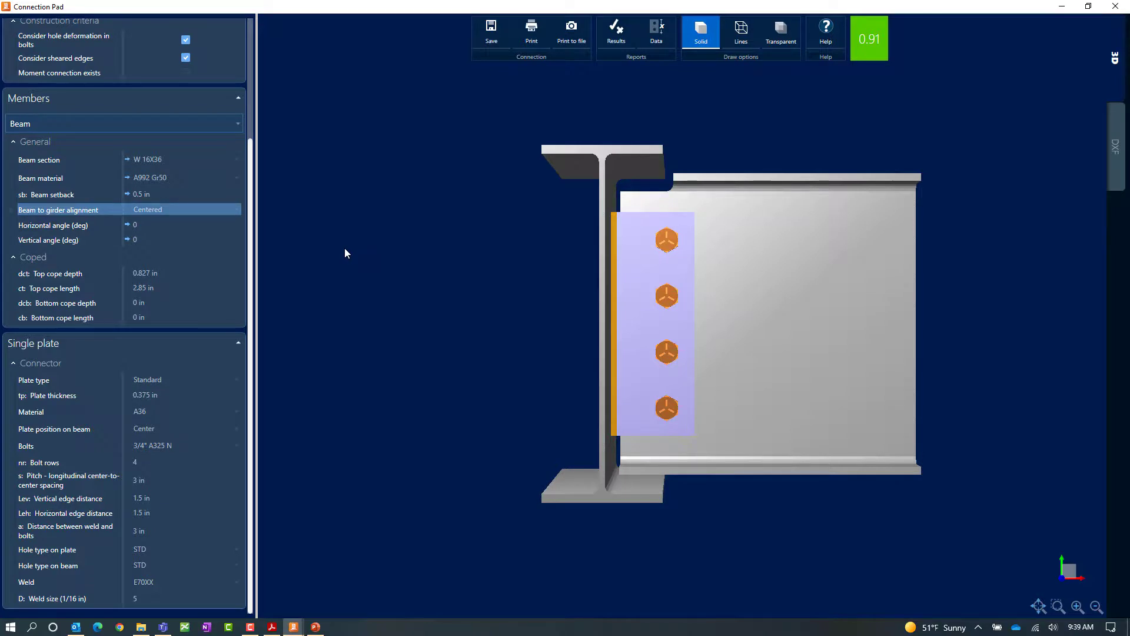
key(ctrl+z)
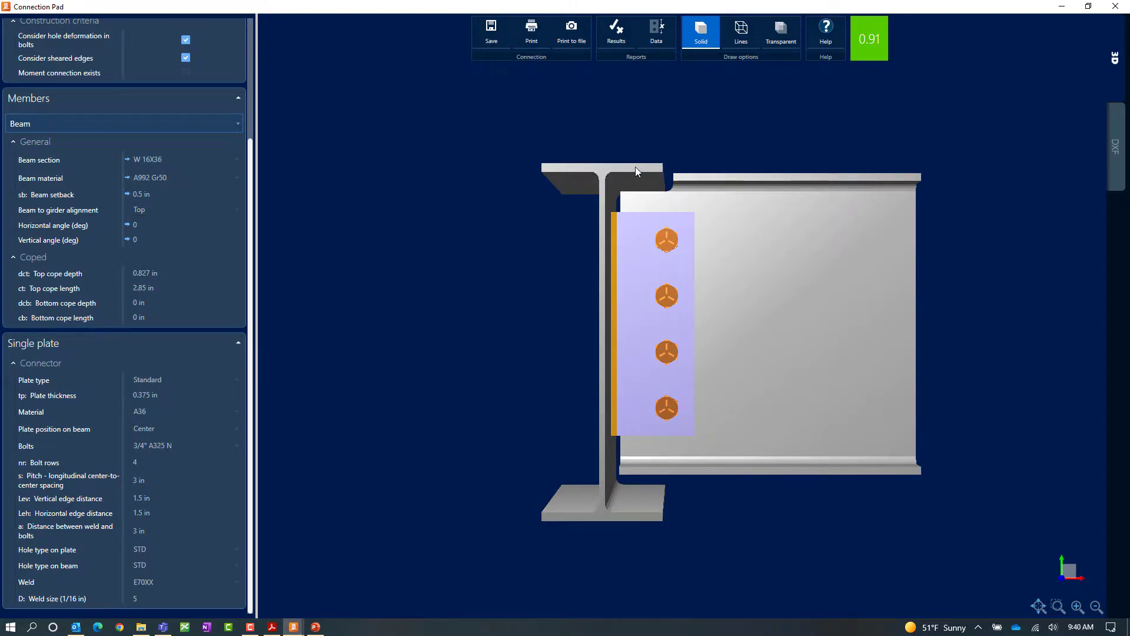
Set the beam-to-girder alignment to Centered and the single plate type to Extended.
click(207, 213)
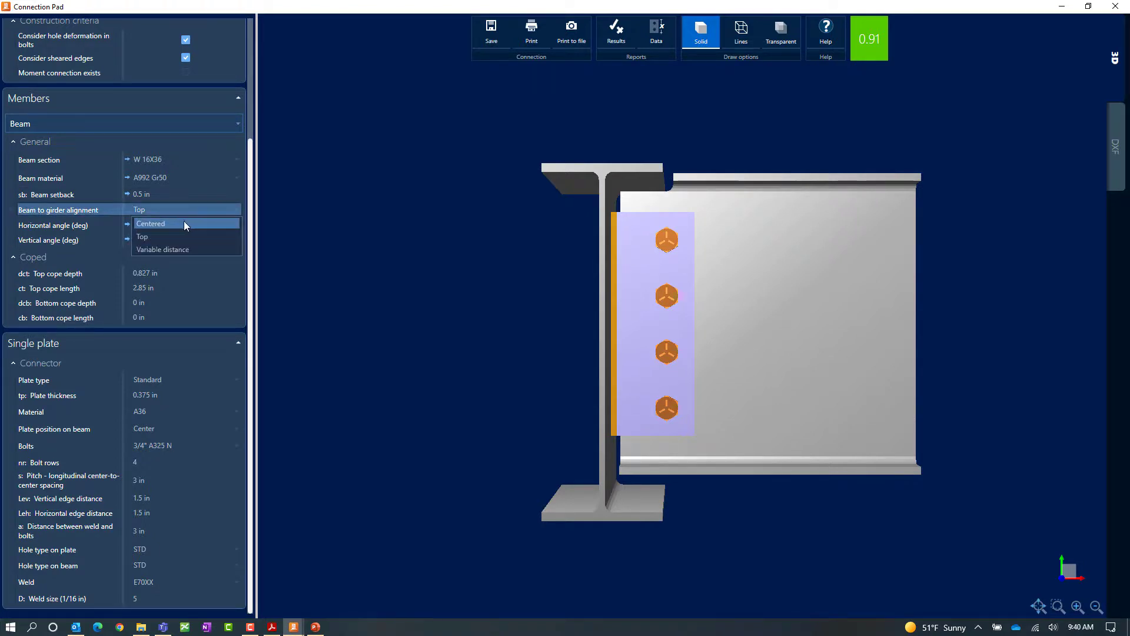
click(148, 225)
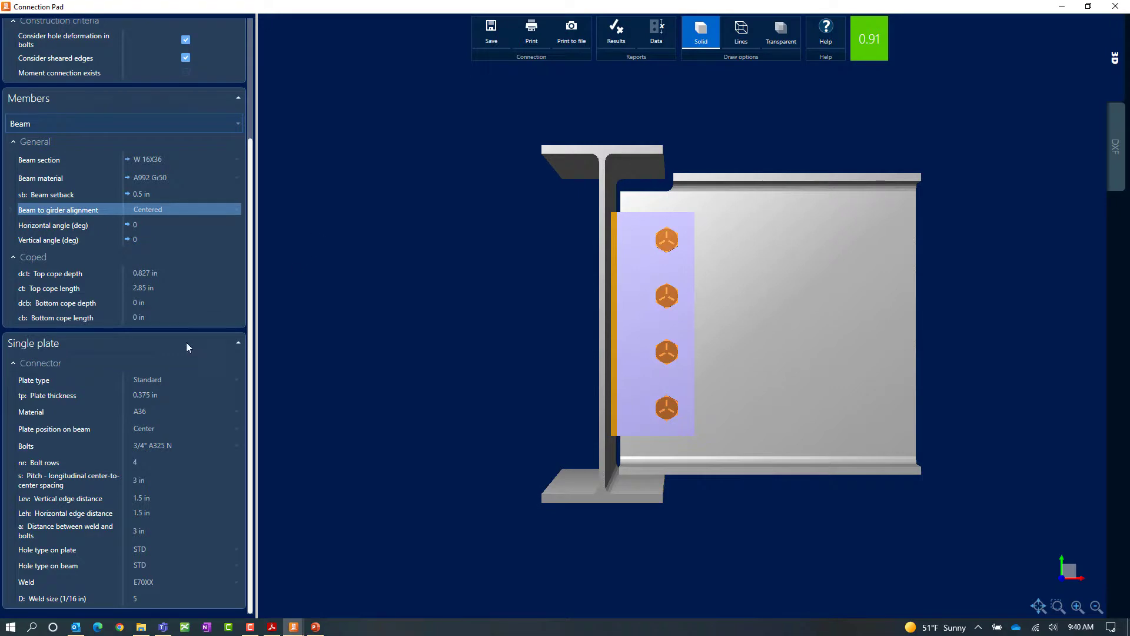
click(149, 383)
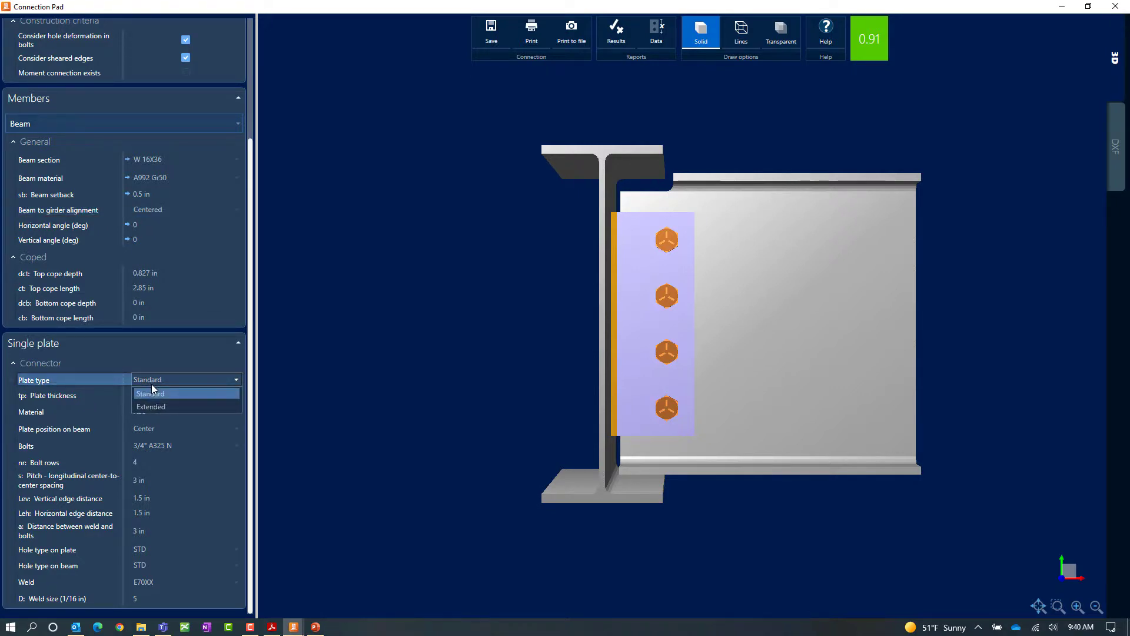
click(147, 405)
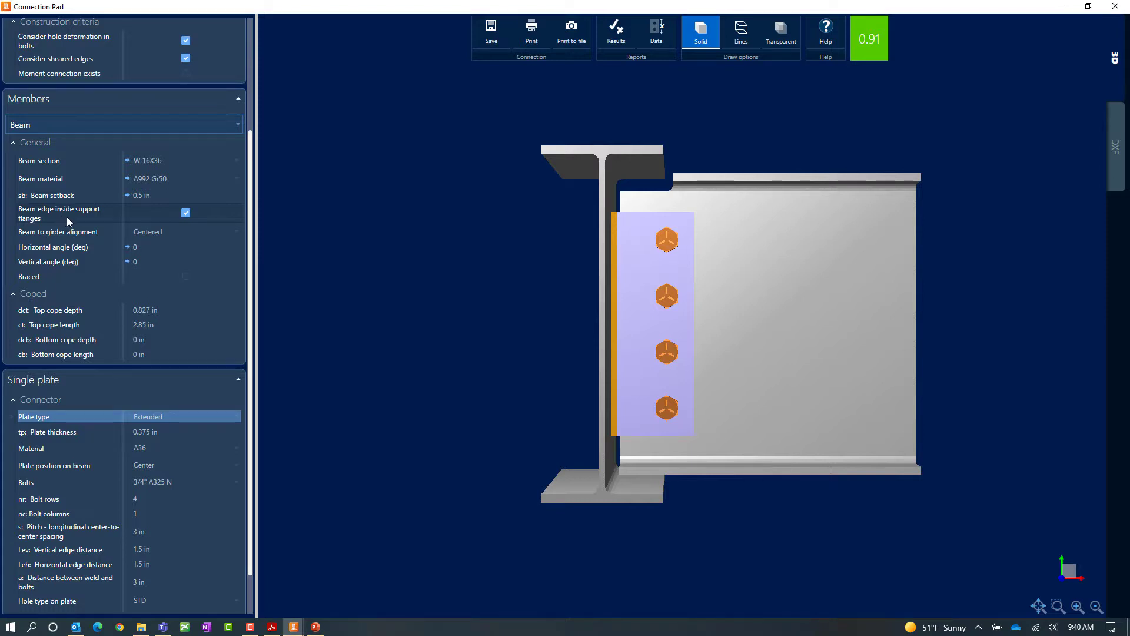
Clear the beam edge inside support flanges option, then close the Connection Pad without saving changes.
click(184, 212)
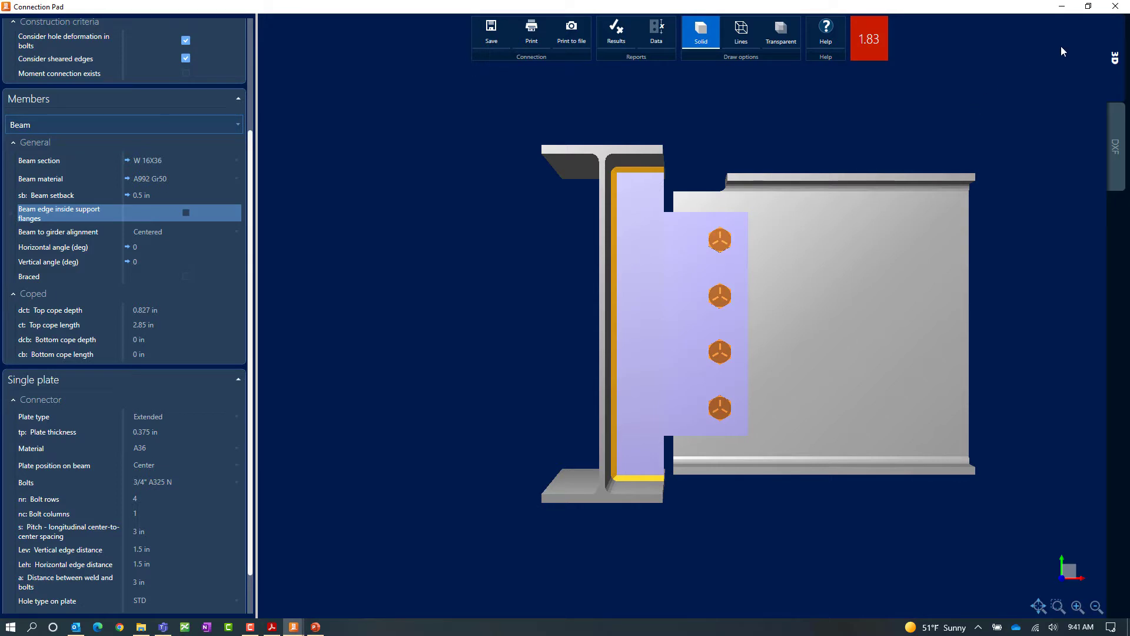
click(1115, 6)
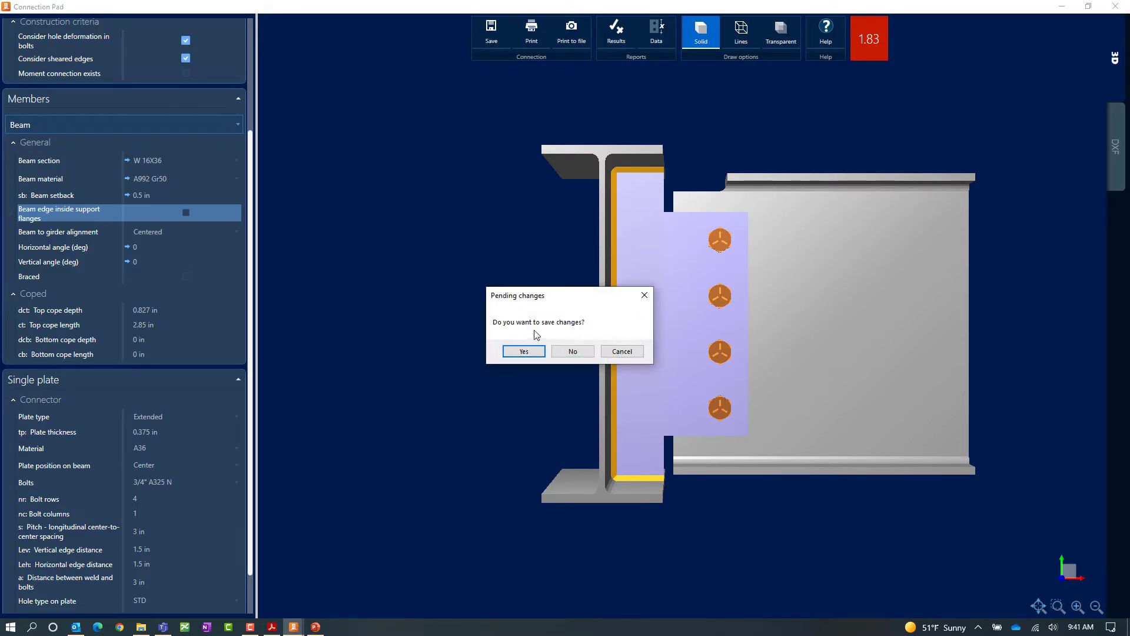
click(571, 352)
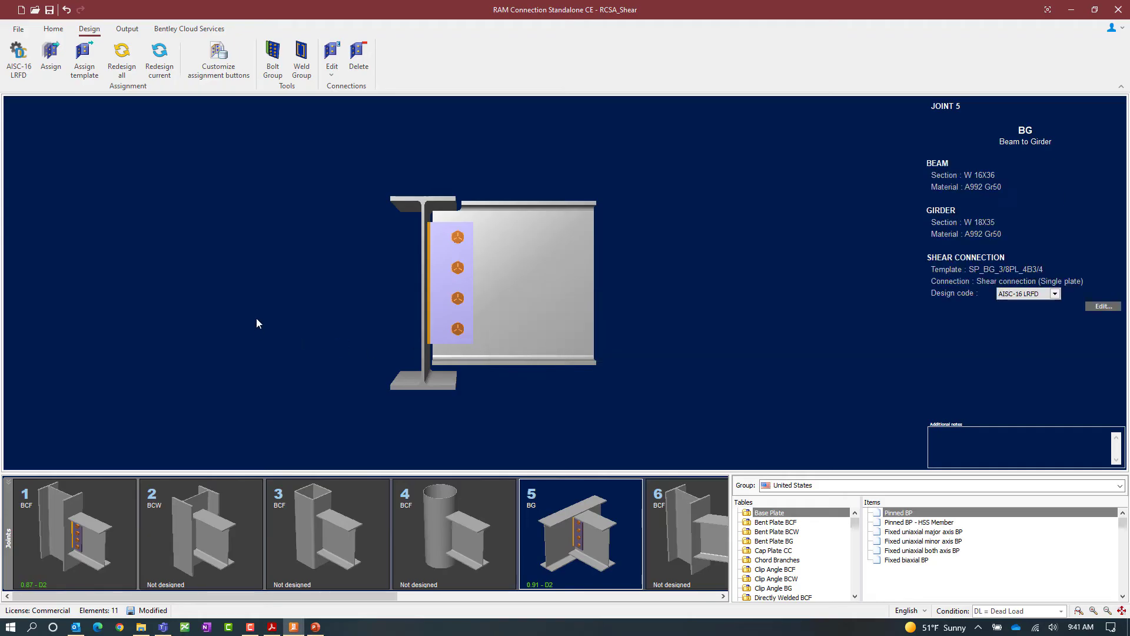